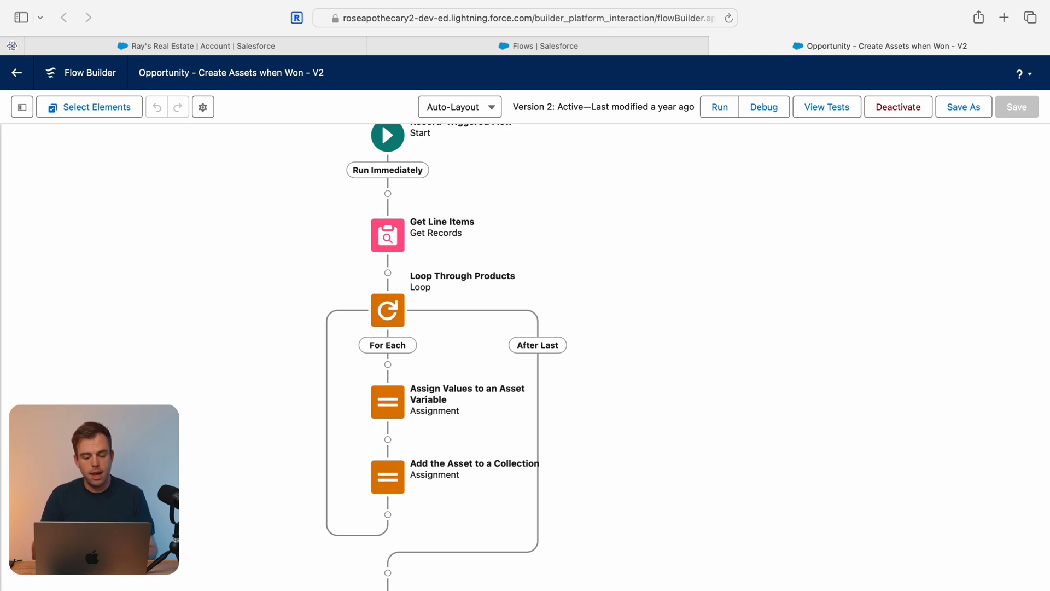
# Switch from Flow Builder to the Ray's Real Estate account record page.
pyautogui.scroll(-1, 443, 355)
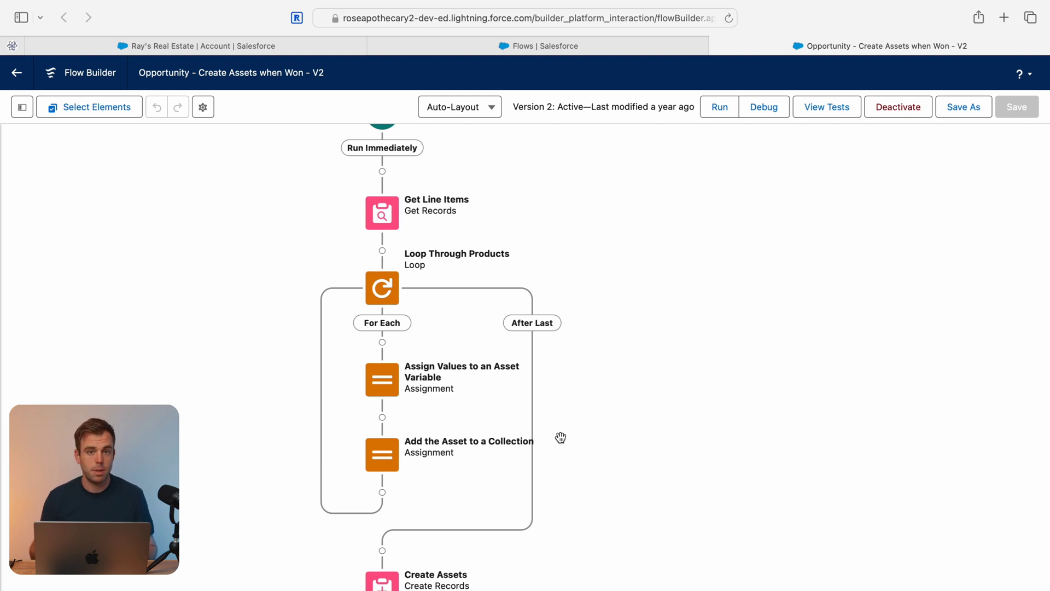
pyautogui.scroll(1, 512, 353)
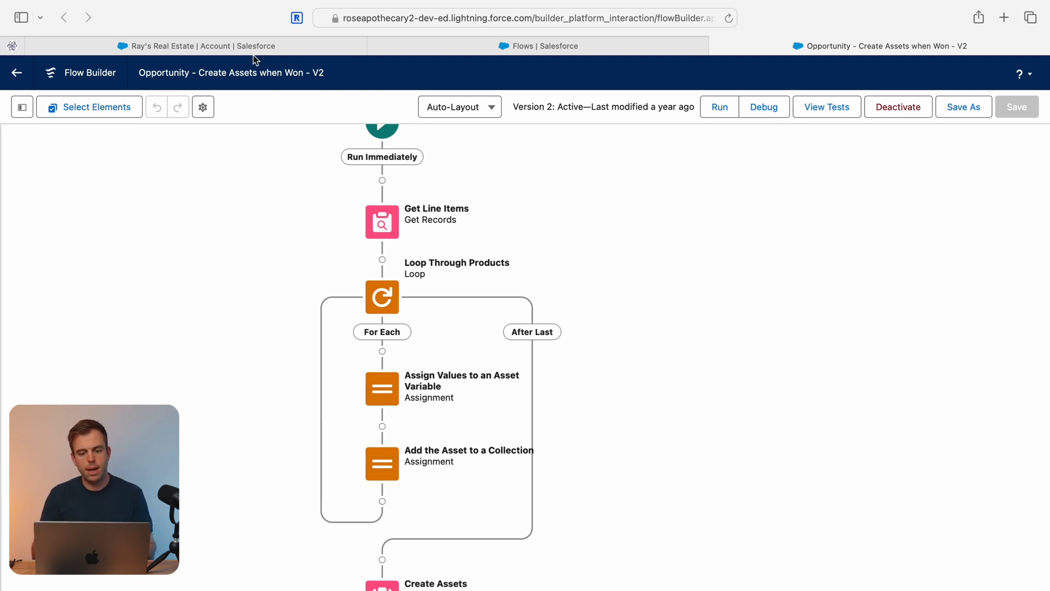
pyautogui.click(240, 47)
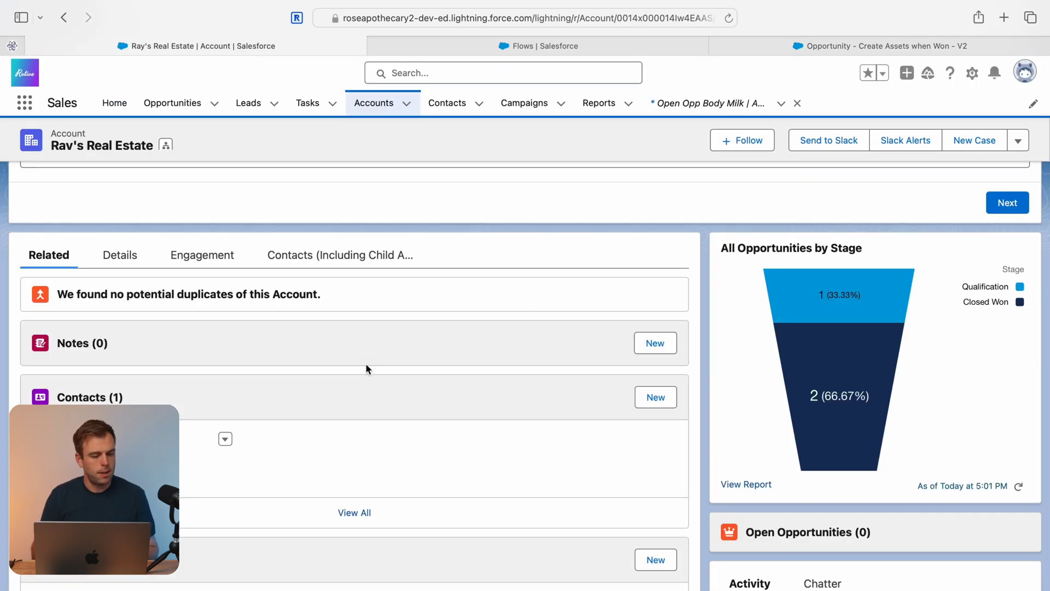
# Create a New Business opportunity named 'Generators' for the account.
pyautogui.scroll(-7, 368, 366)
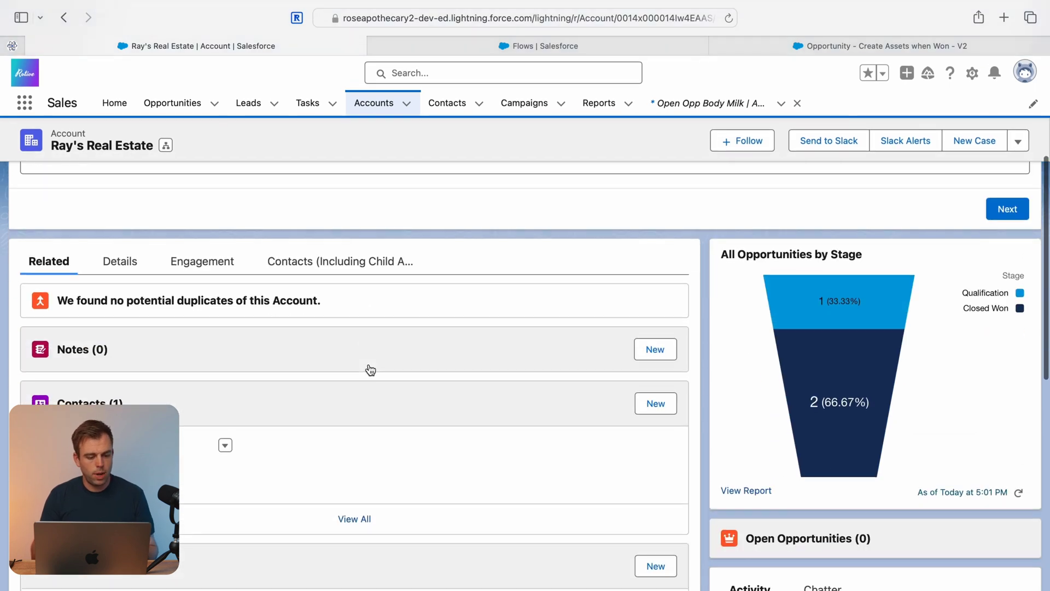
pyautogui.scroll(-3, 368, 363)
pyautogui.click(663, 283)
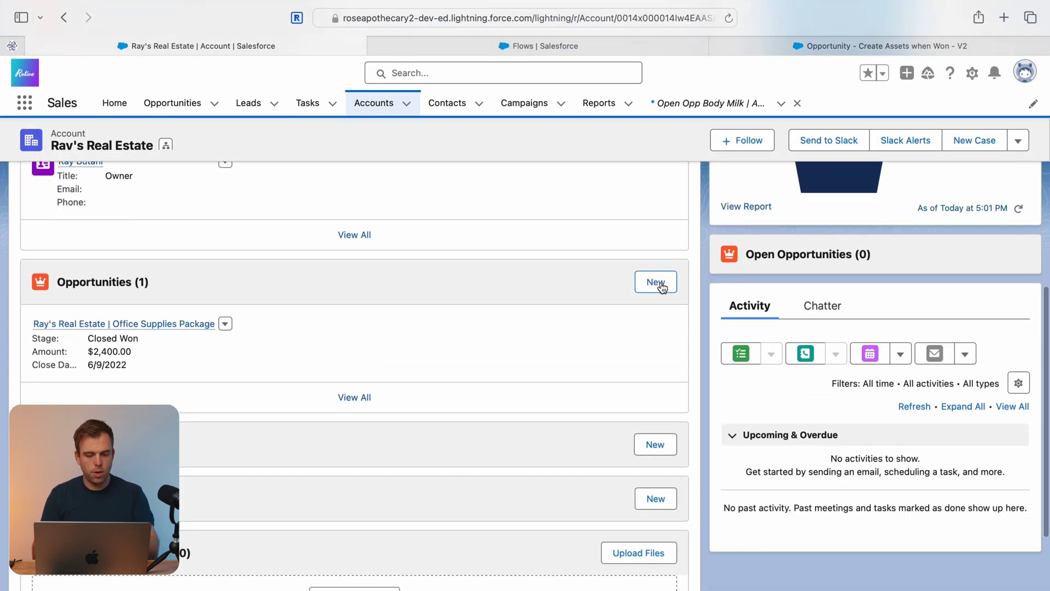
pyautogui.click(784, 415)
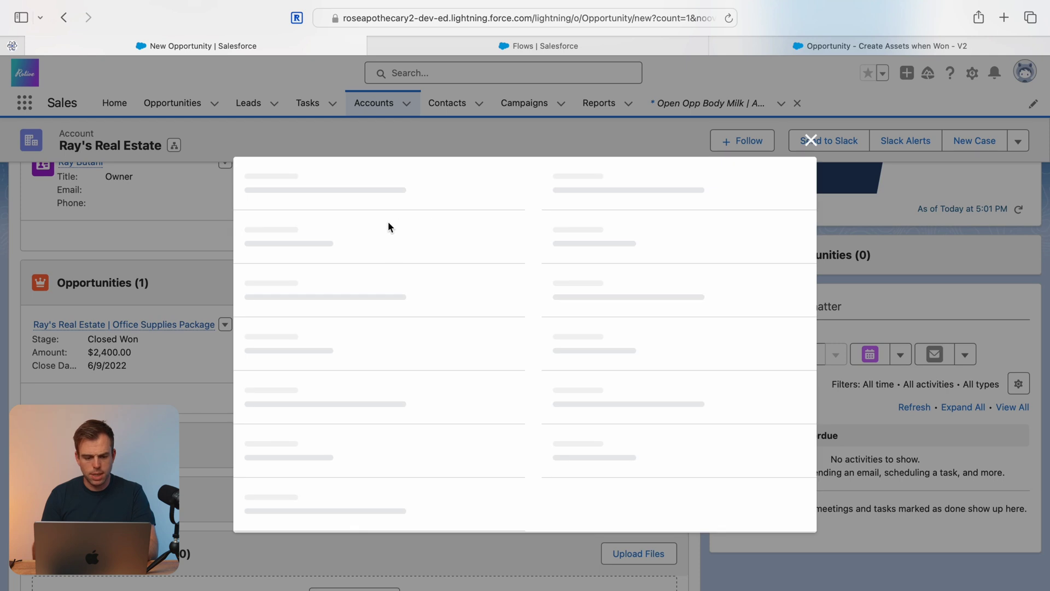
pyautogui.click(323, 290)
pyautogui.write('Generators')
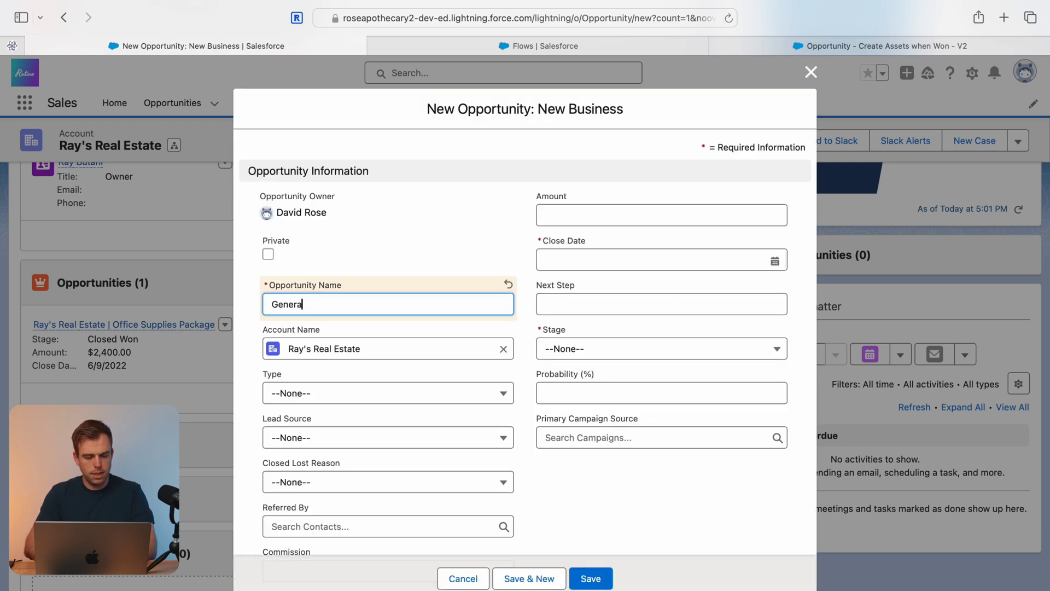
pyautogui.click(593, 216)
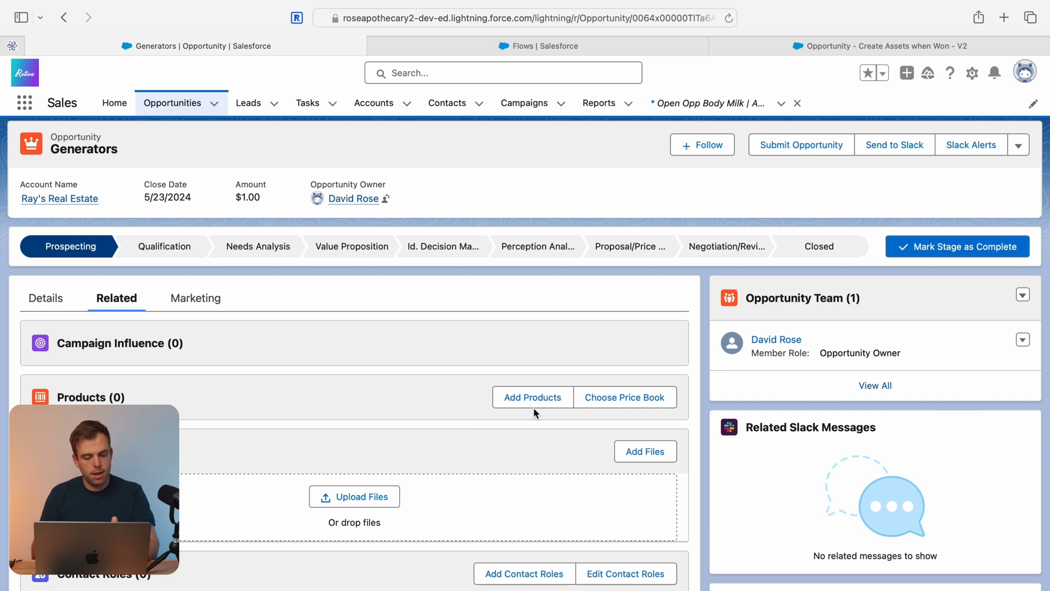
# Add GenWatt Diesel 1000kW (quantity 2) and GenWatt Diesel 10kW (quantity 1) products.
pyautogui.click(534, 398)
pyautogui.click(86, 244)
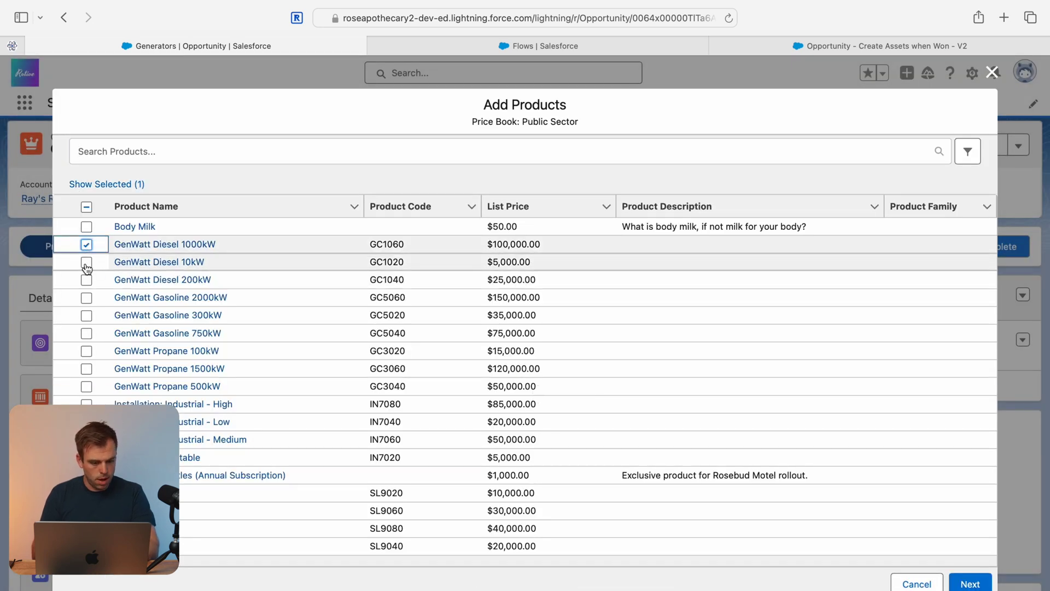
pyautogui.click(86, 263)
pyautogui.click(970, 584)
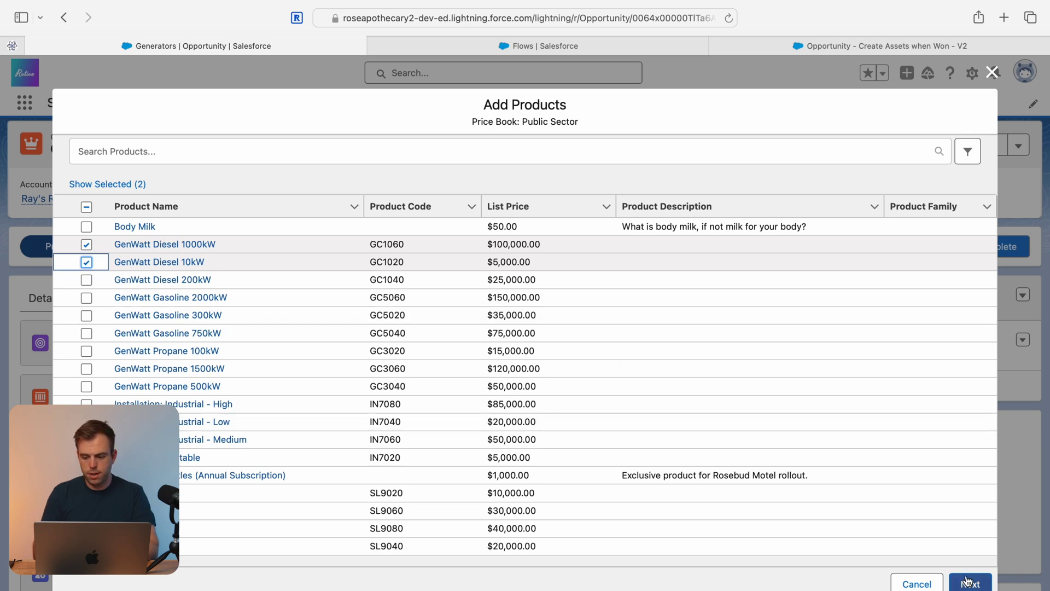
pyautogui.click(386, 200)
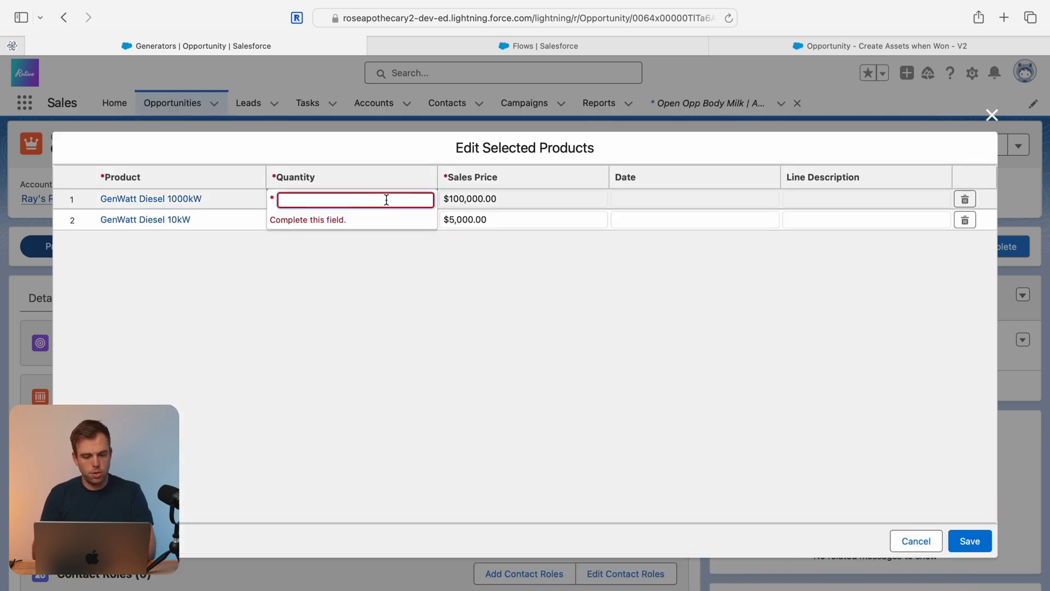
pyautogui.write('2')
pyautogui.click(398, 258)
pyautogui.click(373, 224)
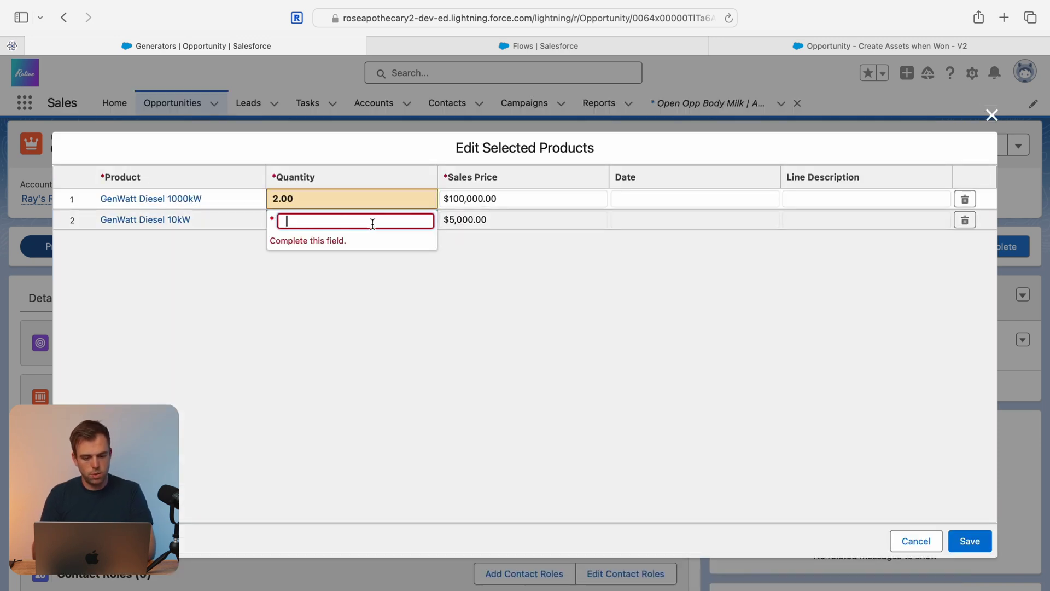
pyautogui.write('1')
pyautogui.click(385, 334)
pyautogui.click(971, 539)
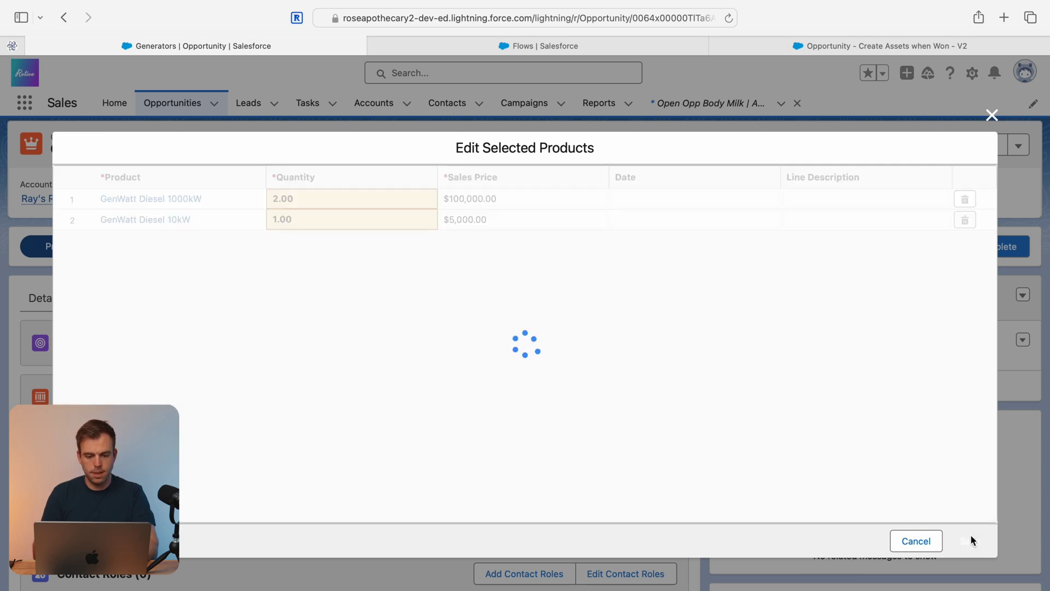
# Set the Generators opportunity's stage to Closed Won.
pyautogui.click(820, 246)
pyautogui.click(932, 249)
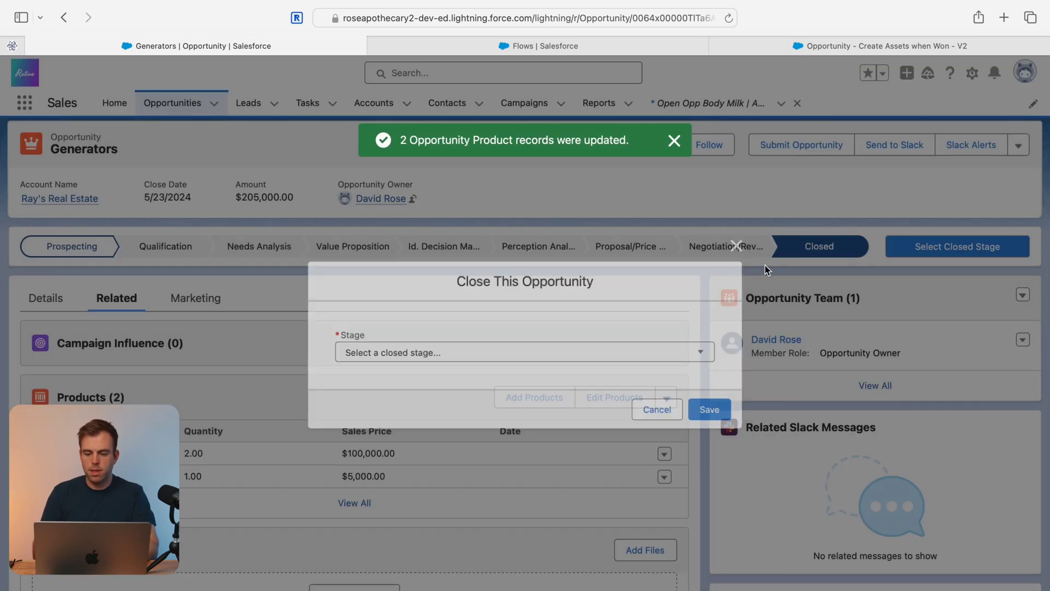
pyautogui.click(527, 350)
pyautogui.click(530, 366)
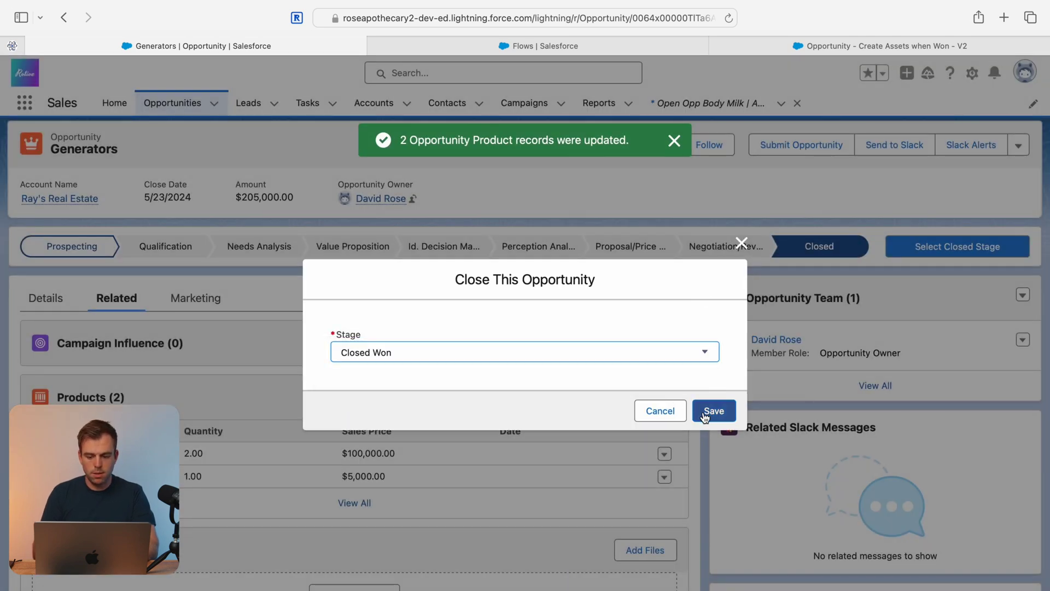
pyautogui.click(714, 410)
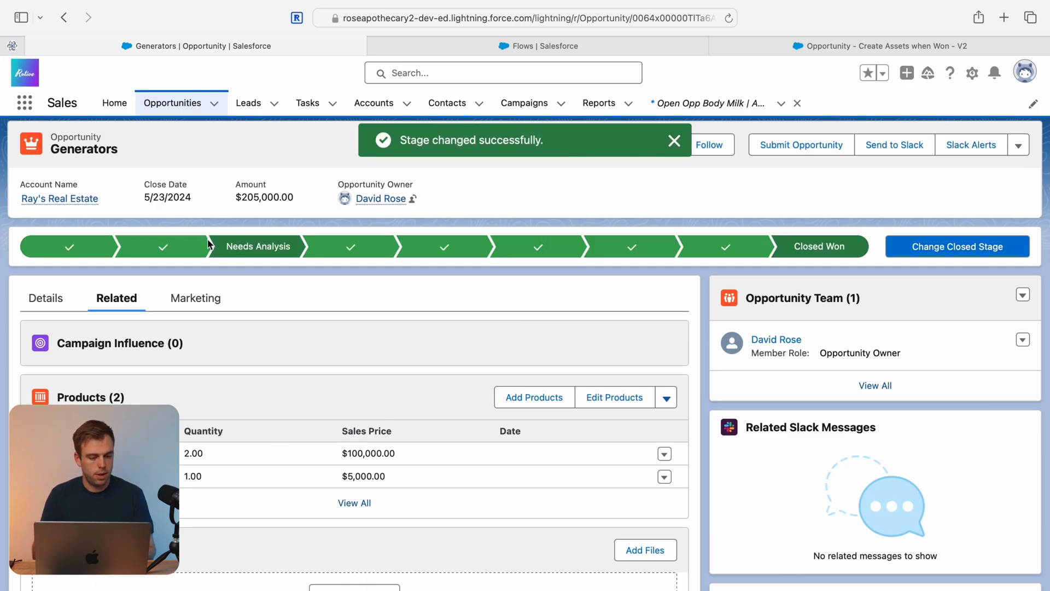
# On the Ray's Real Estate account, verify the generator assets show quantities 2.00 and 1.00.
pyautogui.click(60, 199)
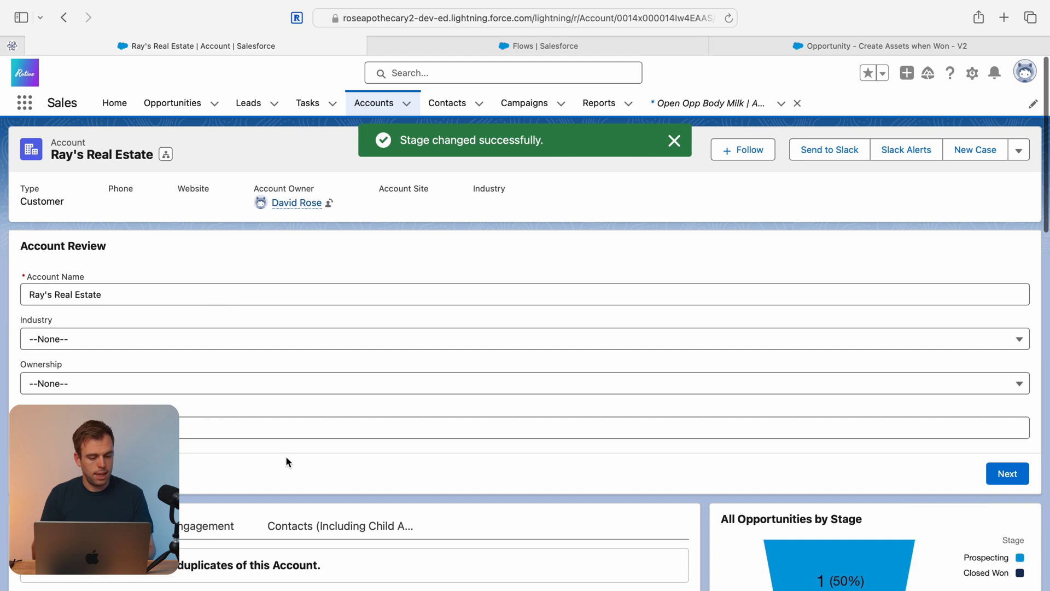
pyautogui.scroll(-15, 286, 460)
pyautogui.scroll(-3, 286, 462)
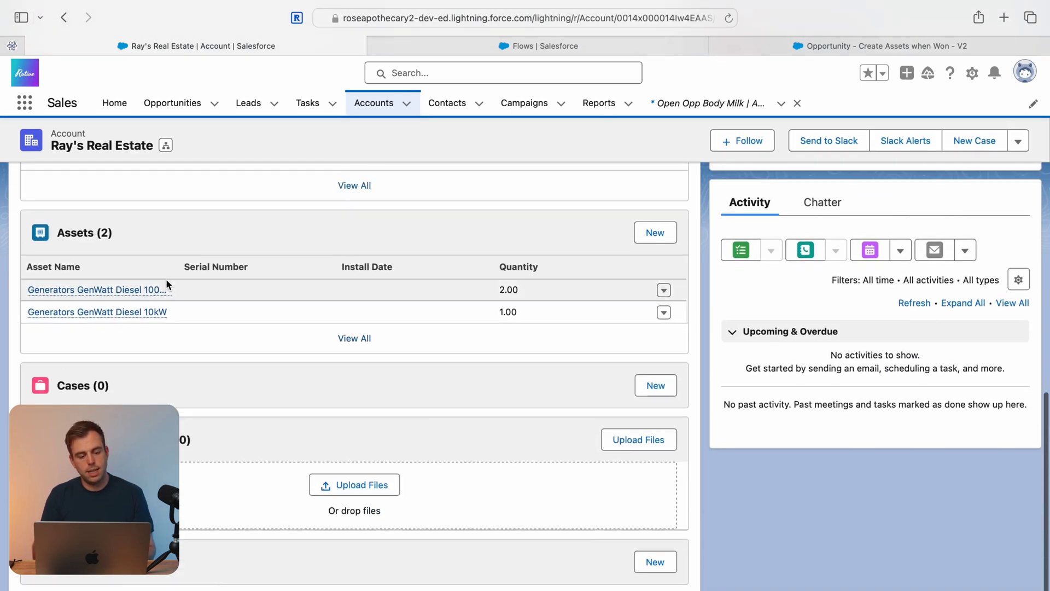
pyautogui.moveTo(156, 291)
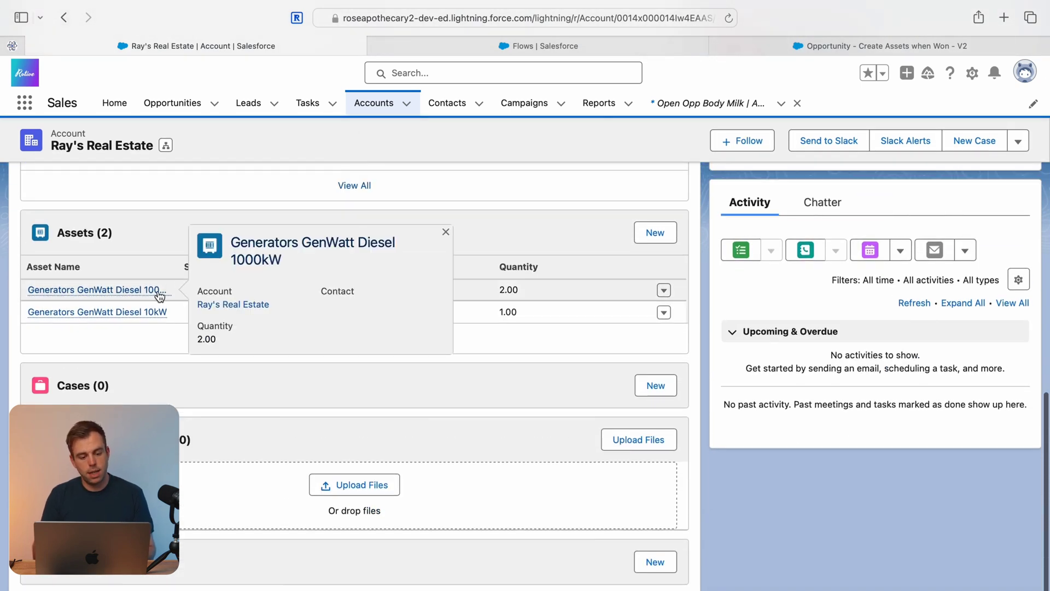
pyautogui.doubleClick(529, 285)
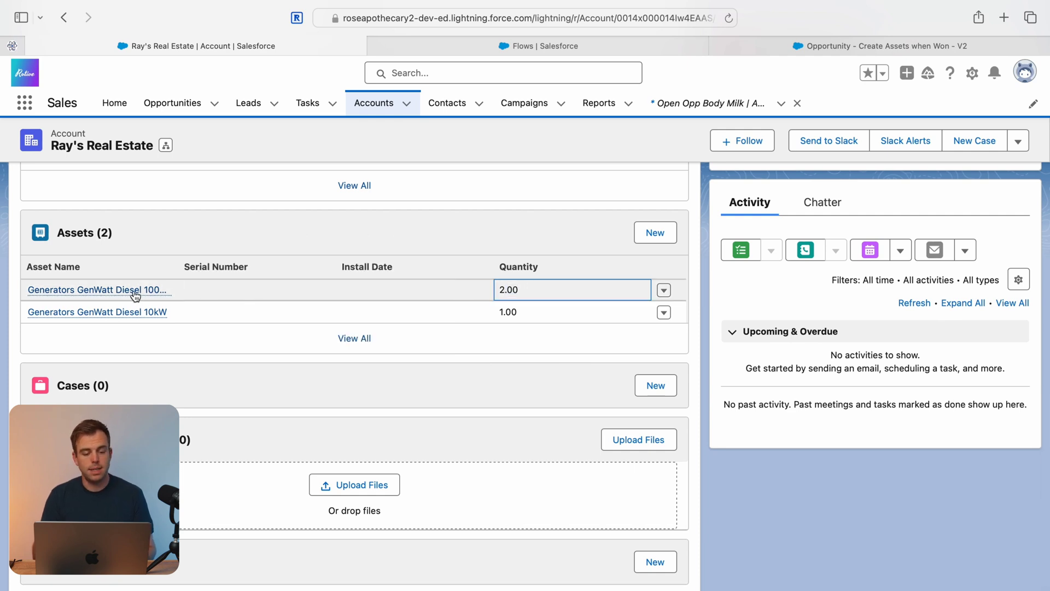
pyautogui.moveTo(135, 291)
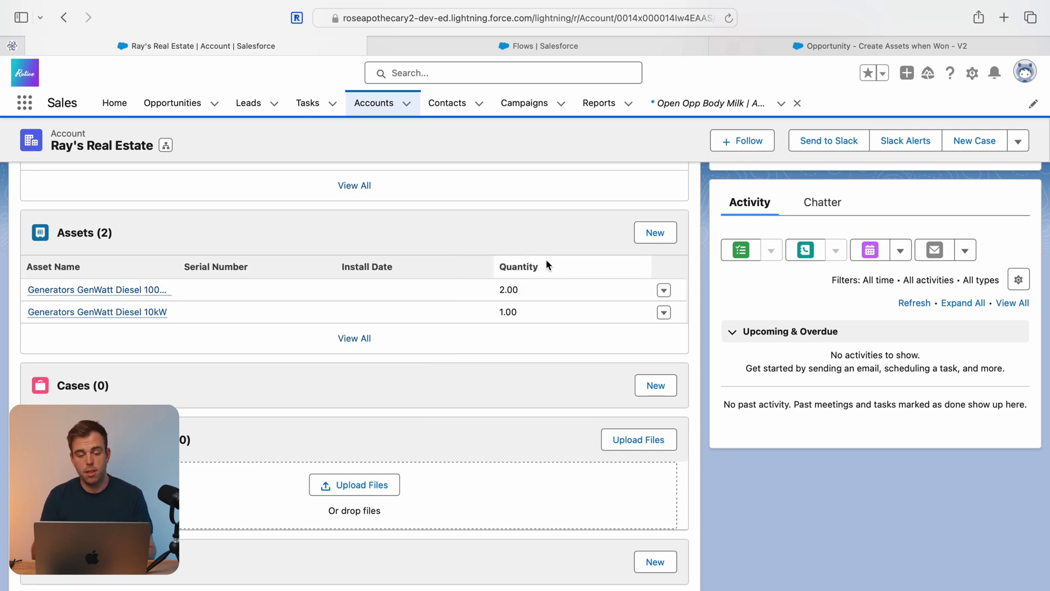
pyautogui.click(783, 46)
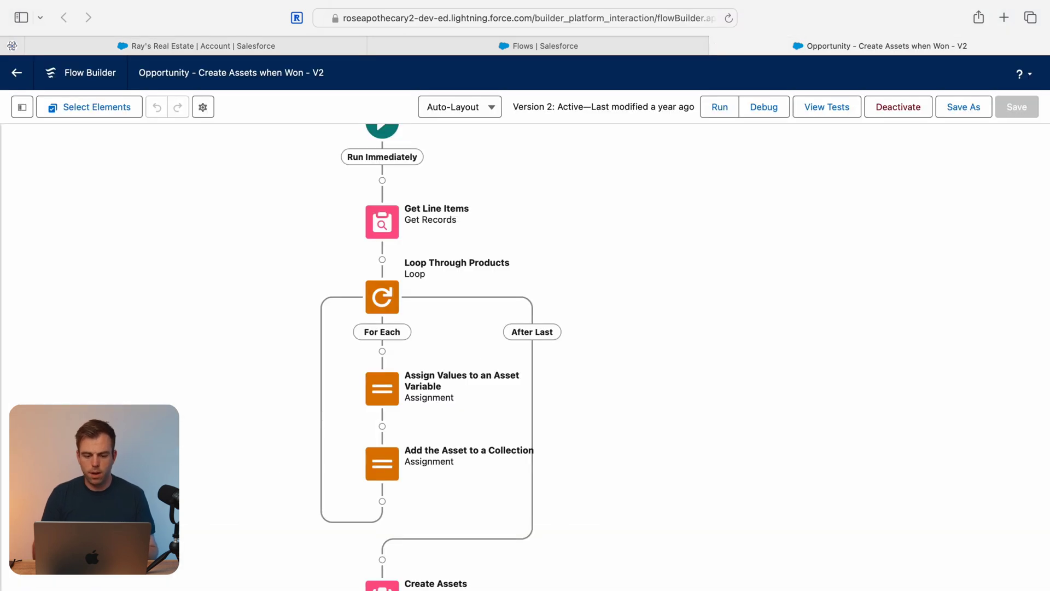
# Scroll the flow canvas down until the End element is visible.
pyautogui.scroll(-3, 774, 542)
pyautogui.scroll(-2, 665, 324)
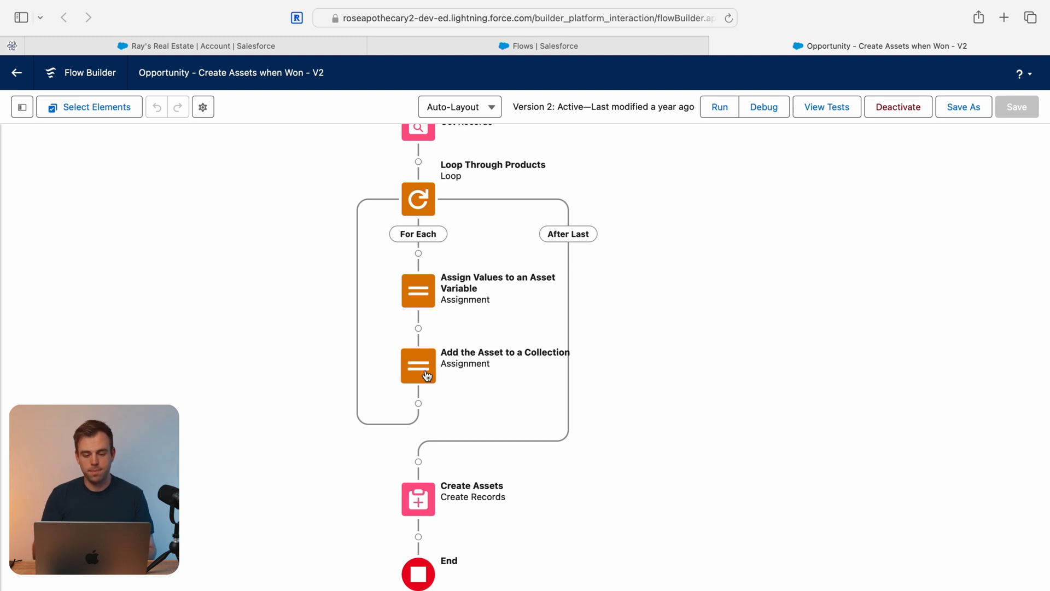
# Add a Decision labelled 'Quantity is Greater Than 1' inside the For Each path.
pyautogui.click(419, 253)
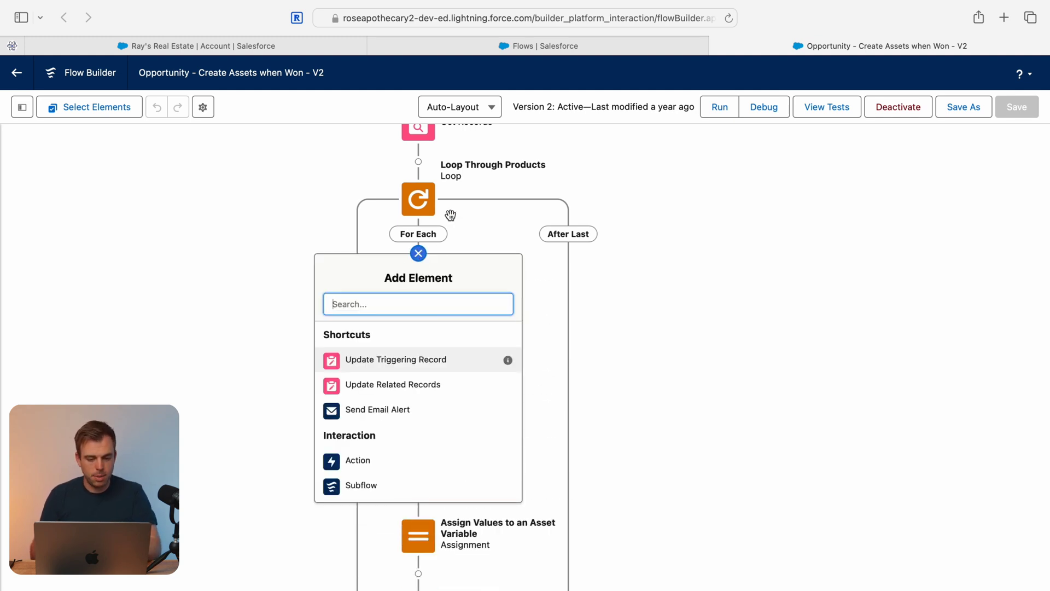
pyautogui.write('deci')
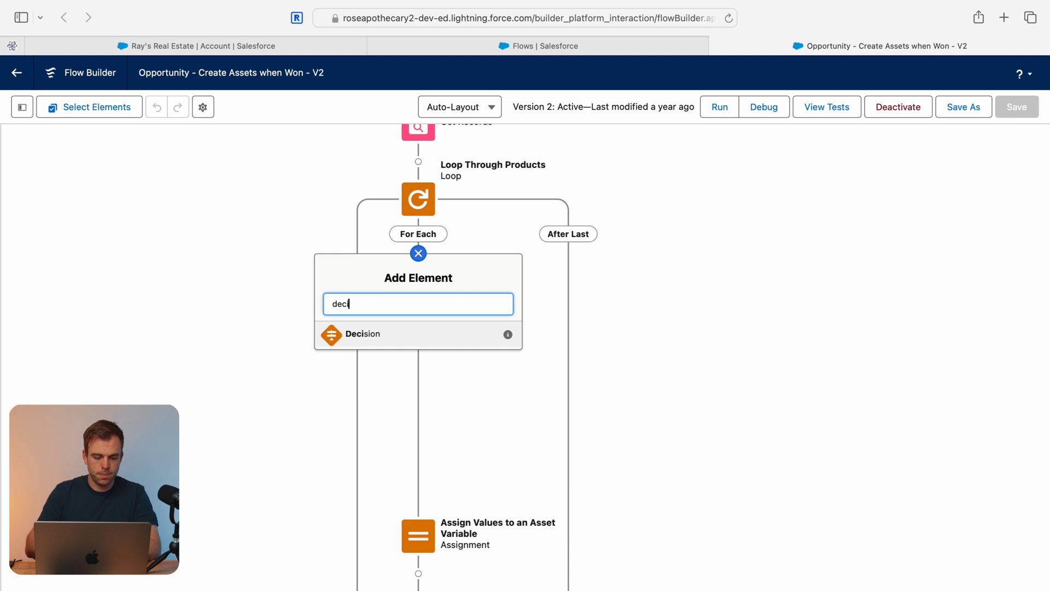
pyautogui.press('Return')
pyautogui.write('Quantity ')
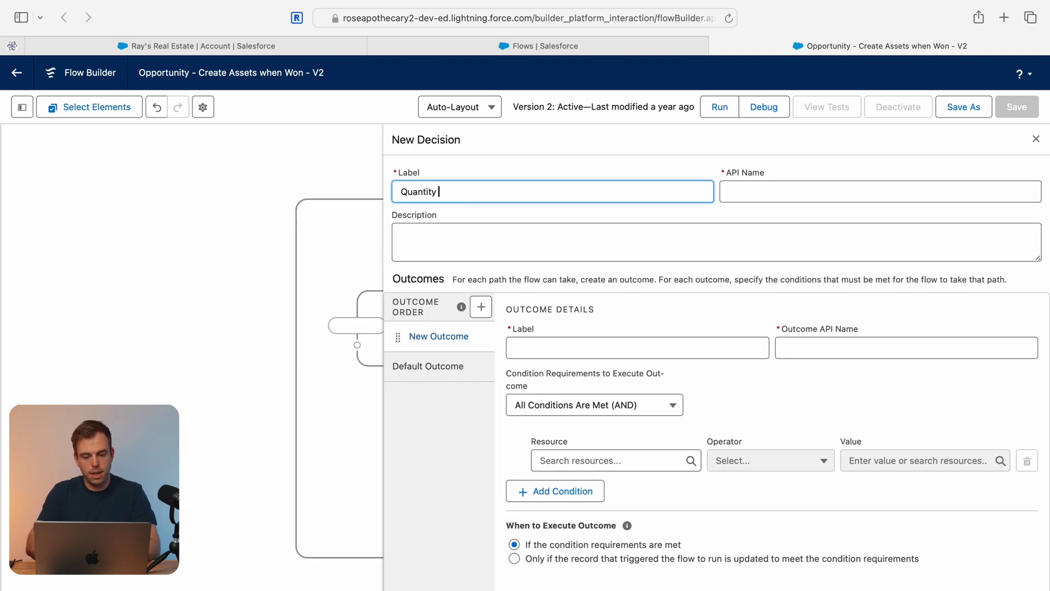
pyautogui.write('is Greater Than 1')
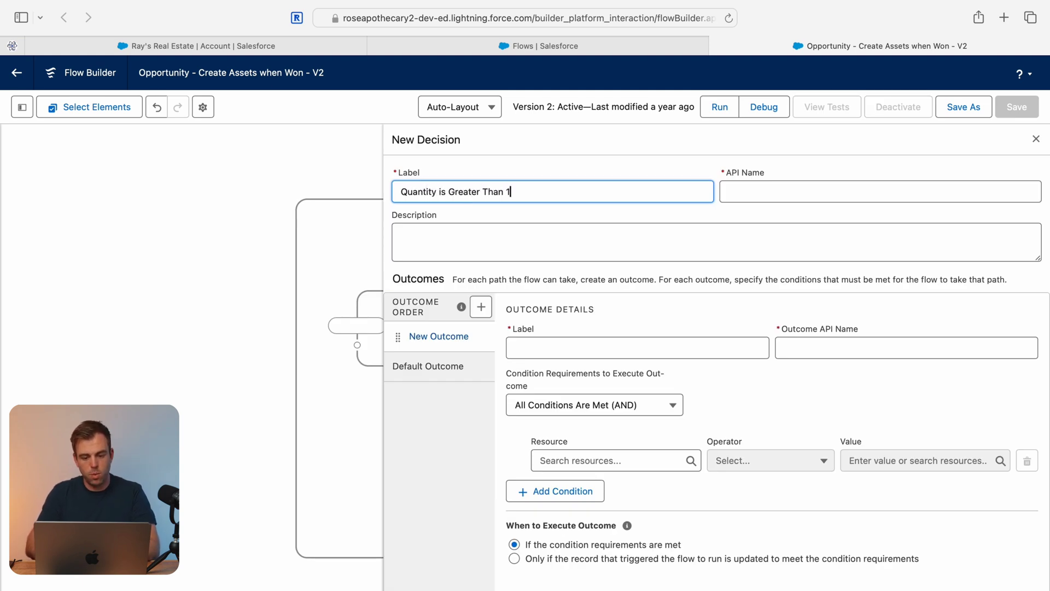
pyautogui.press('Tab')
# Label the first outcome 'Yes' and rename the default outcome to '1'.
pyautogui.click(593, 345)
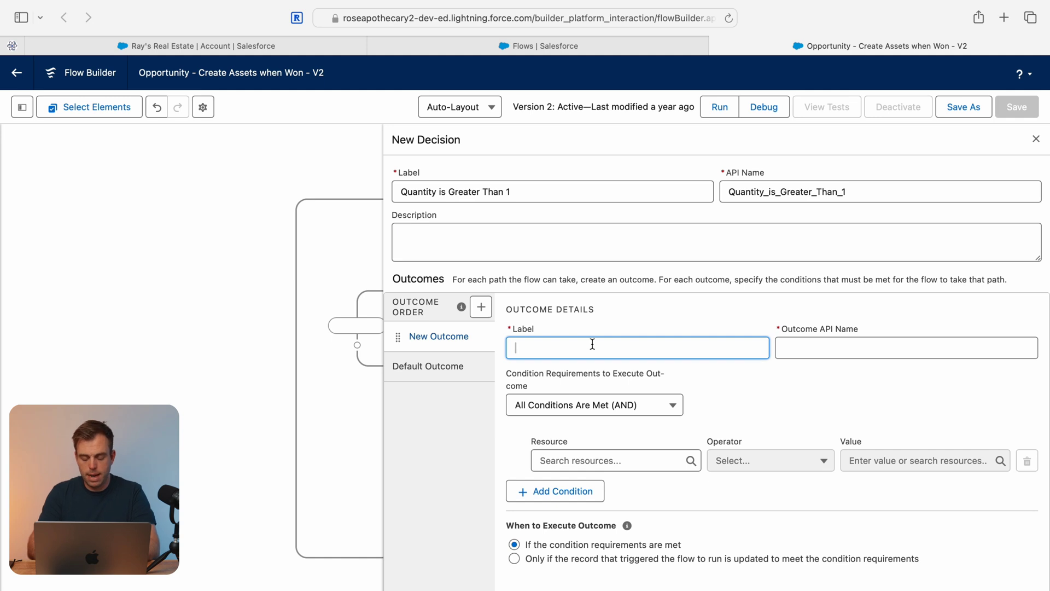
pyautogui.write('Yes')
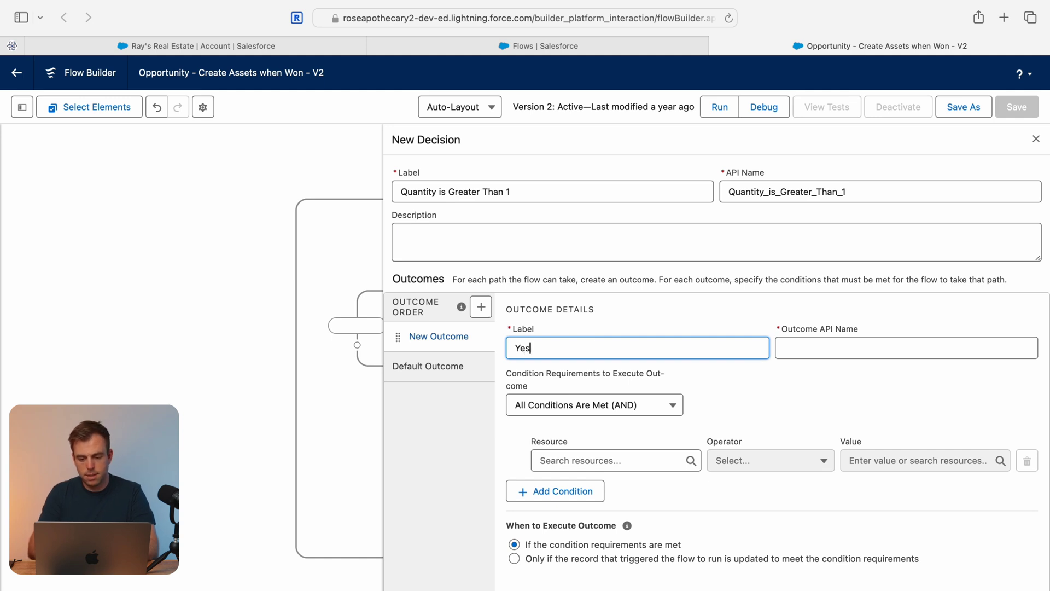
pyautogui.press('Tab')
pyautogui.click(427, 366)
pyautogui.click(546, 344)
pyautogui.press('super+a')
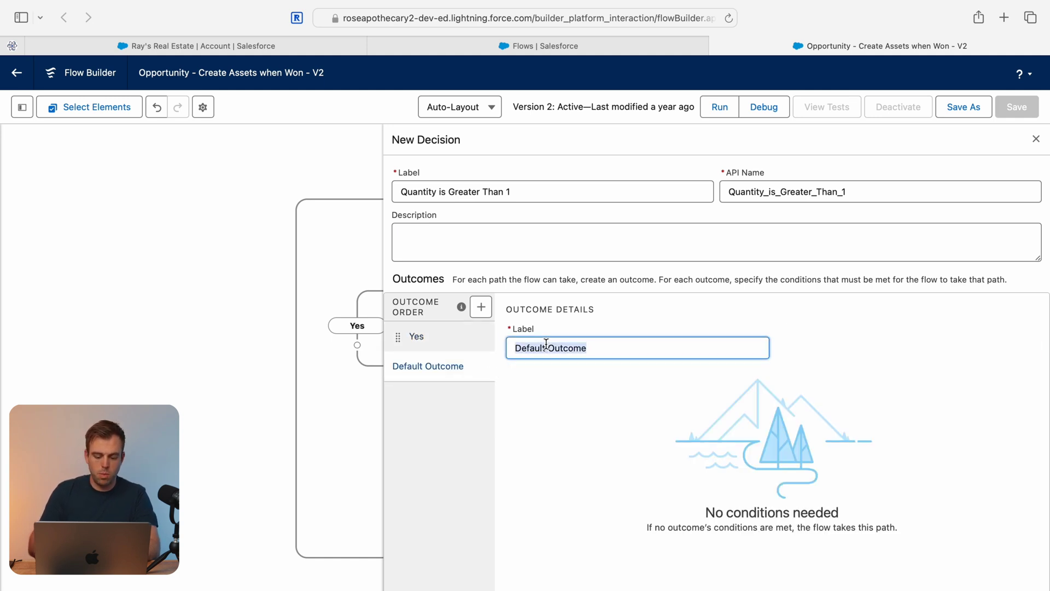
pyautogui.write('Not')
pyautogui.press('BackSpace')
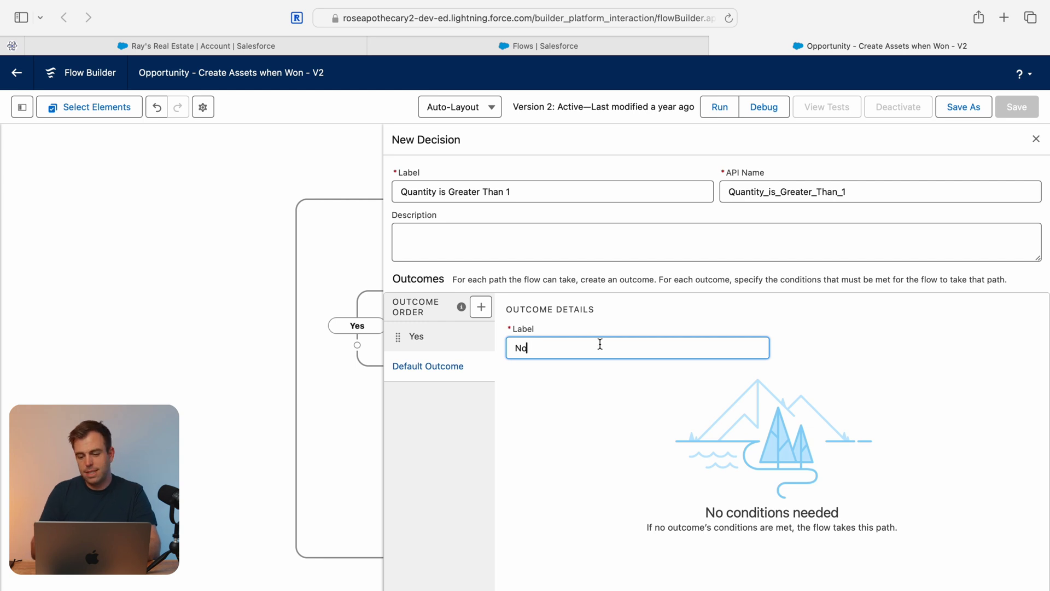
pyautogui.press('super+a')
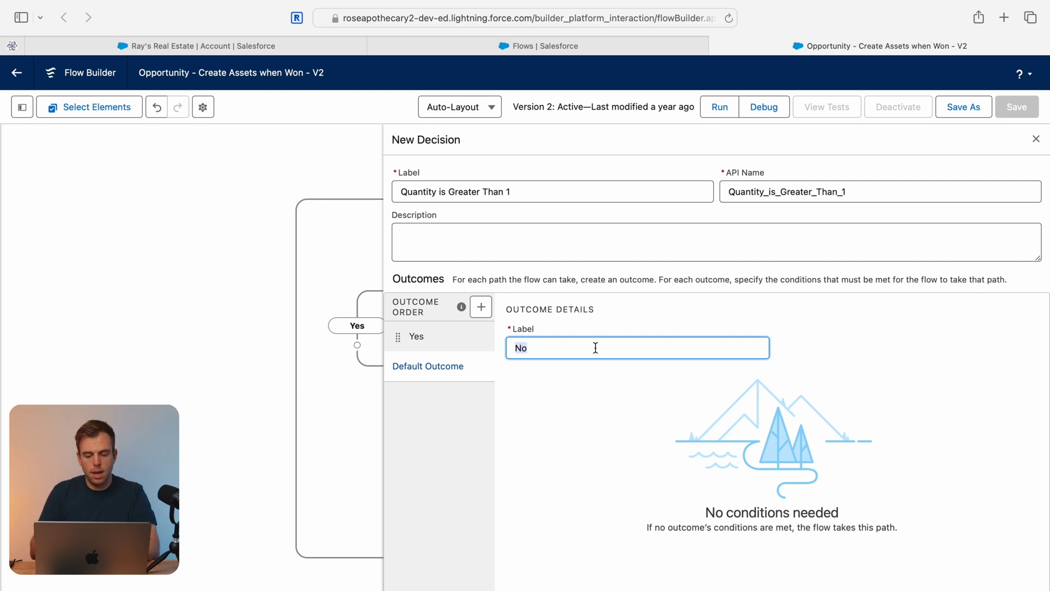
pyautogui.write('1')
# Rename the Yes outcome to 'More Than 1' with API name More_Than_1.
pyautogui.click(417, 336)
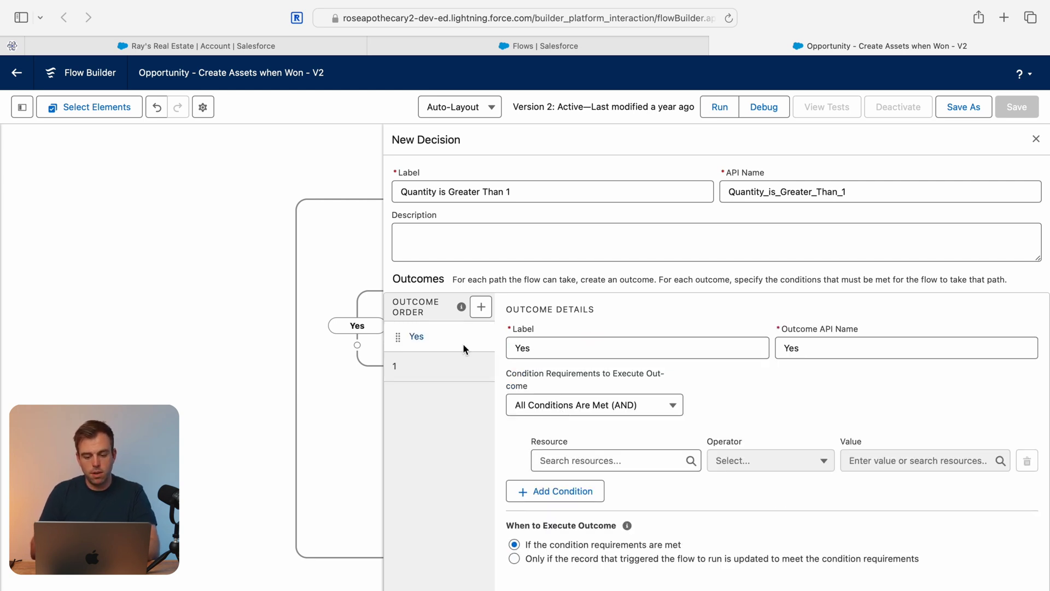
pyautogui.tripleClick(577, 351)
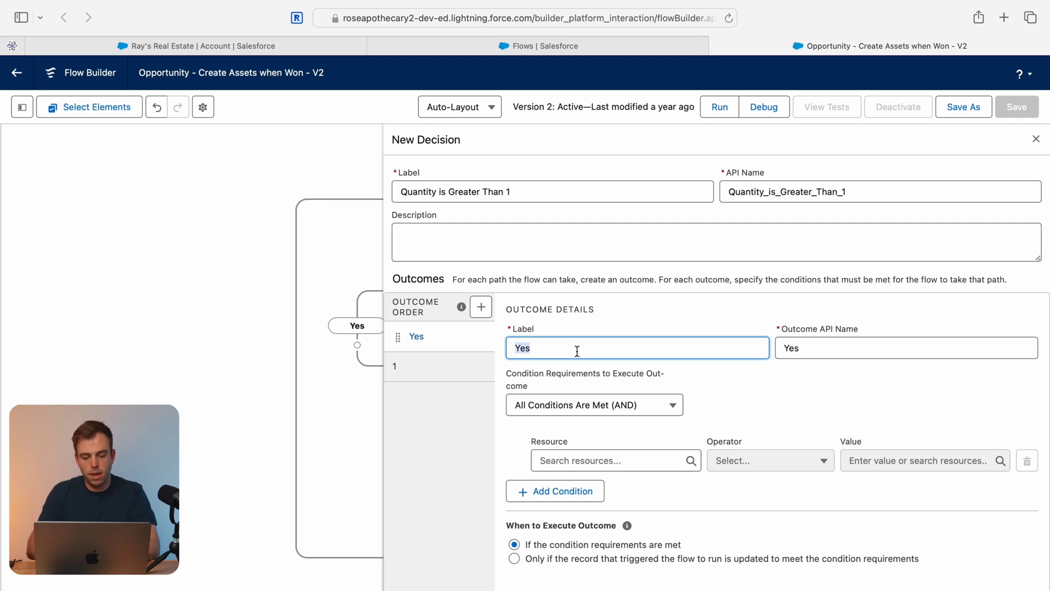
pyautogui.write('More Than 1')
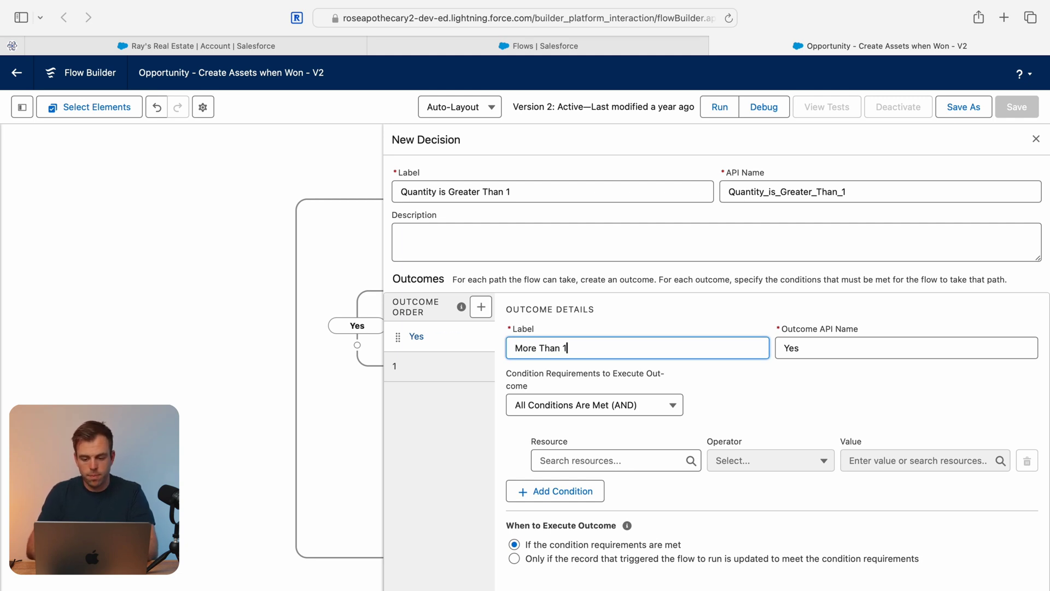
pyautogui.press('Tab')
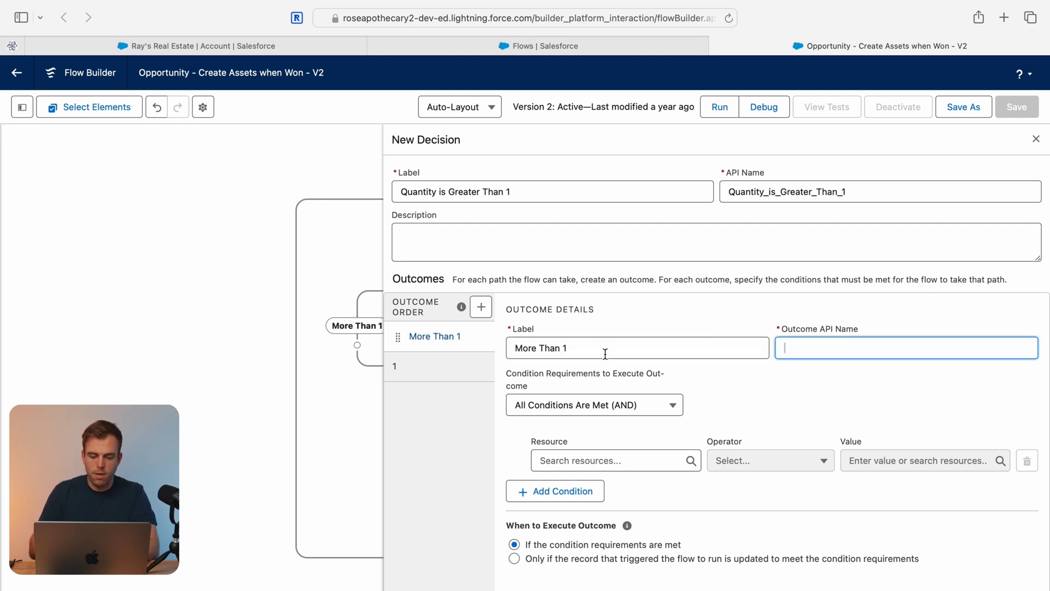
pyautogui.click(802, 411)
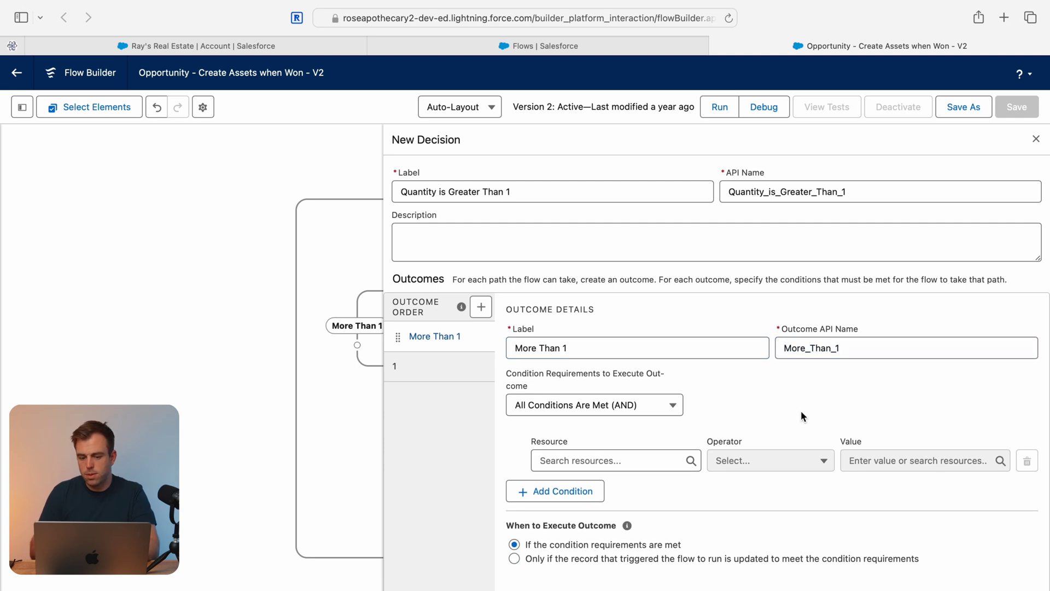
# Give More Than 1 the condition: current loop item Quantity Greater Than 1.
pyautogui.click(612, 464)
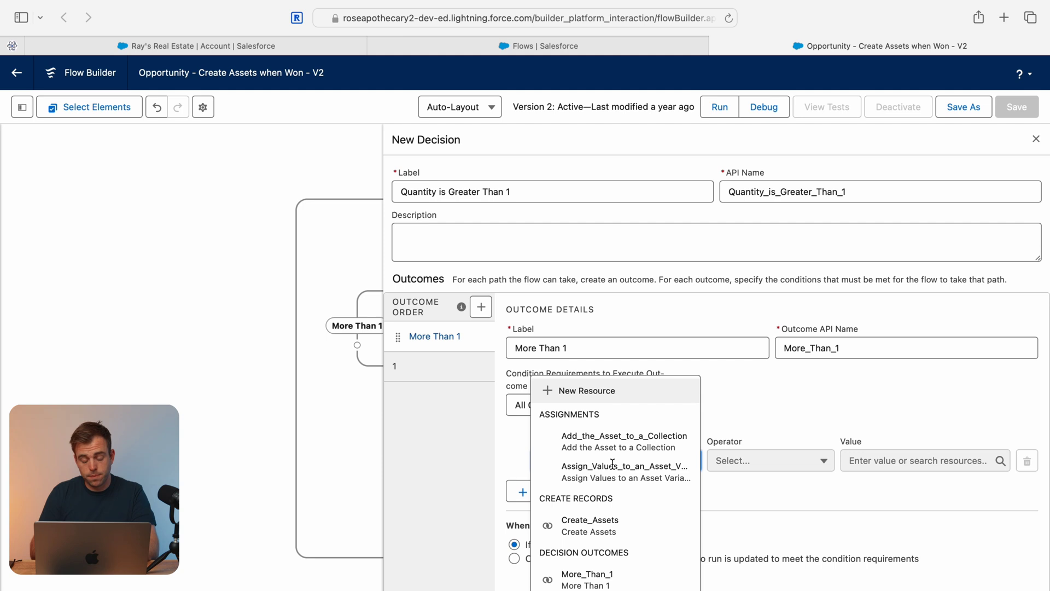
pyautogui.click(612, 464)
pyautogui.click(611, 462)
pyautogui.scroll(-3, 614, 520)
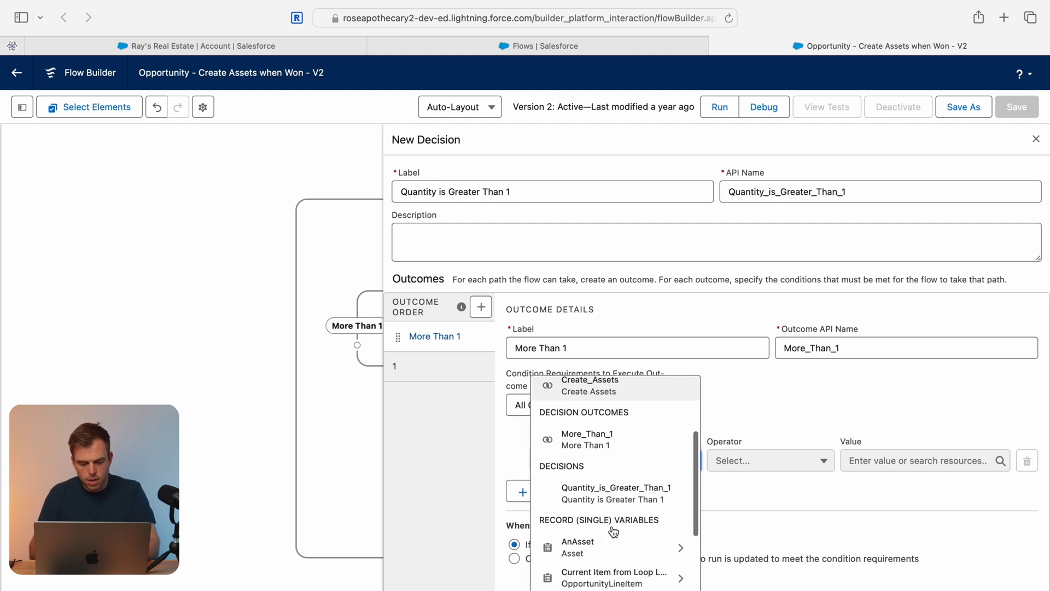
pyautogui.scroll(-5, 614, 531)
pyautogui.scroll(2, 615, 470)
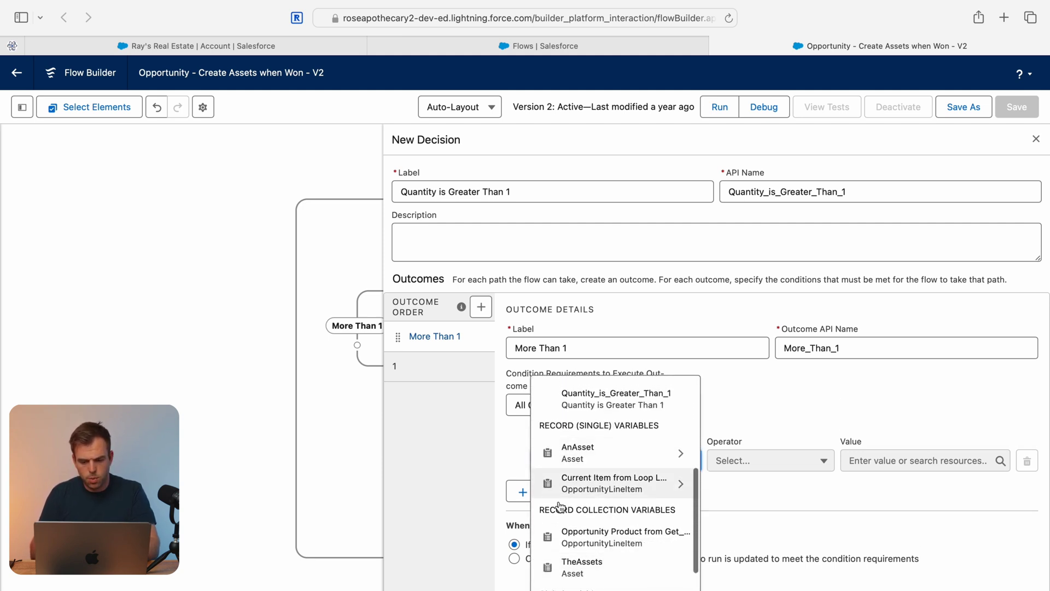
pyautogui.click(588, 487)
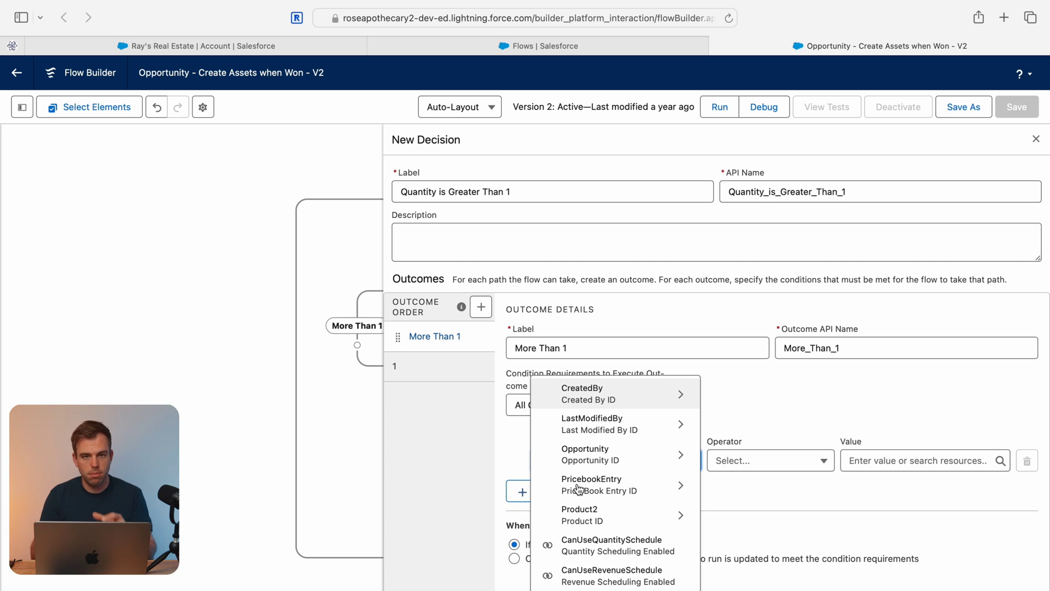
pyautogui.write('quan')
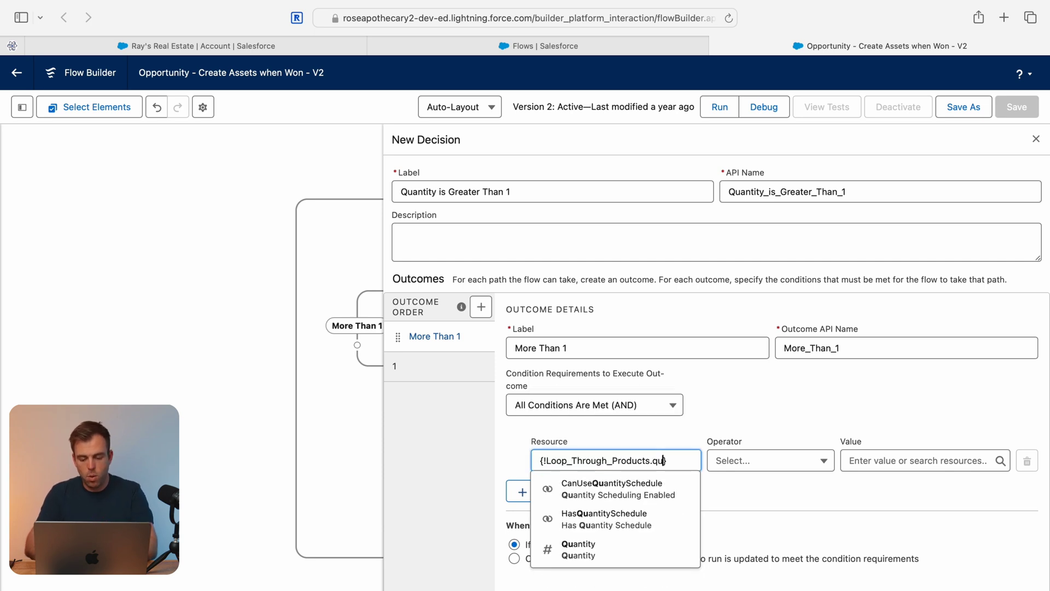
pyautogui.click(564, 557)
pyautogui.click(781, 467)
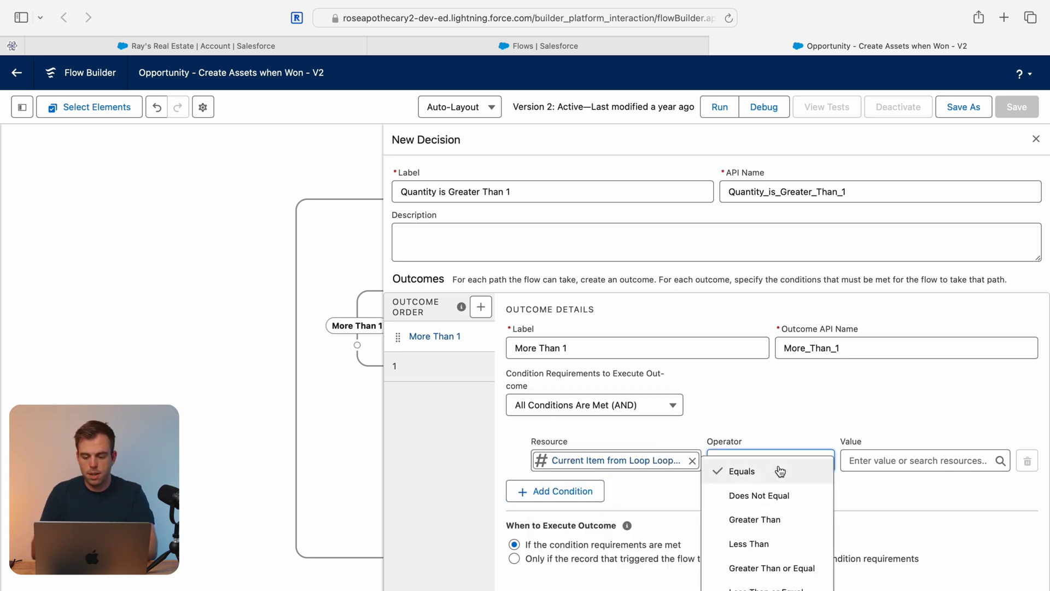
pyautogui.click(779, 518)
pyautogui.click(879, 457)
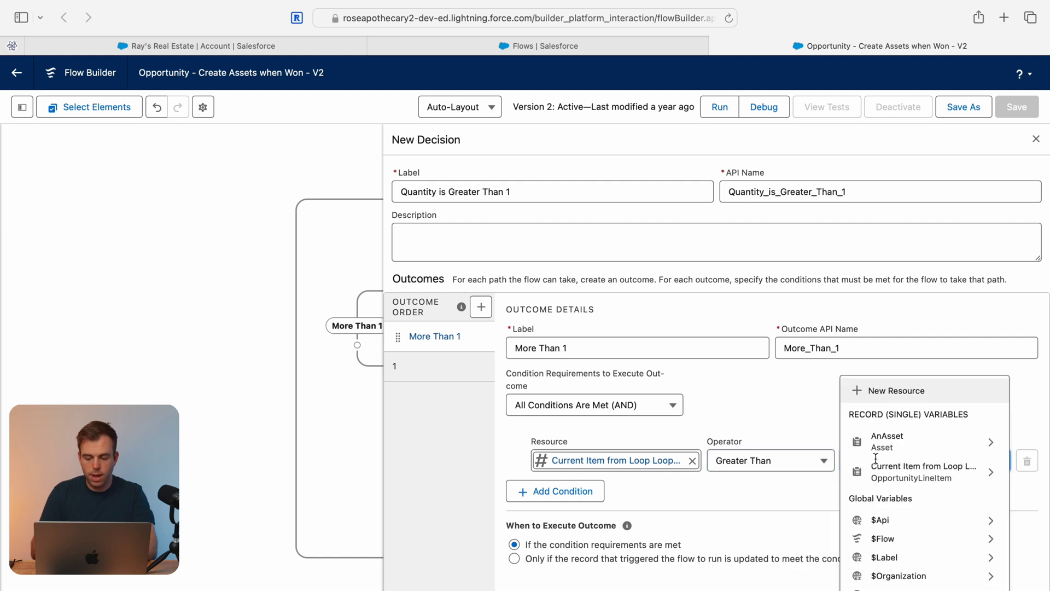
pyautogui.write('1')
pyautogui.click(869, 416)
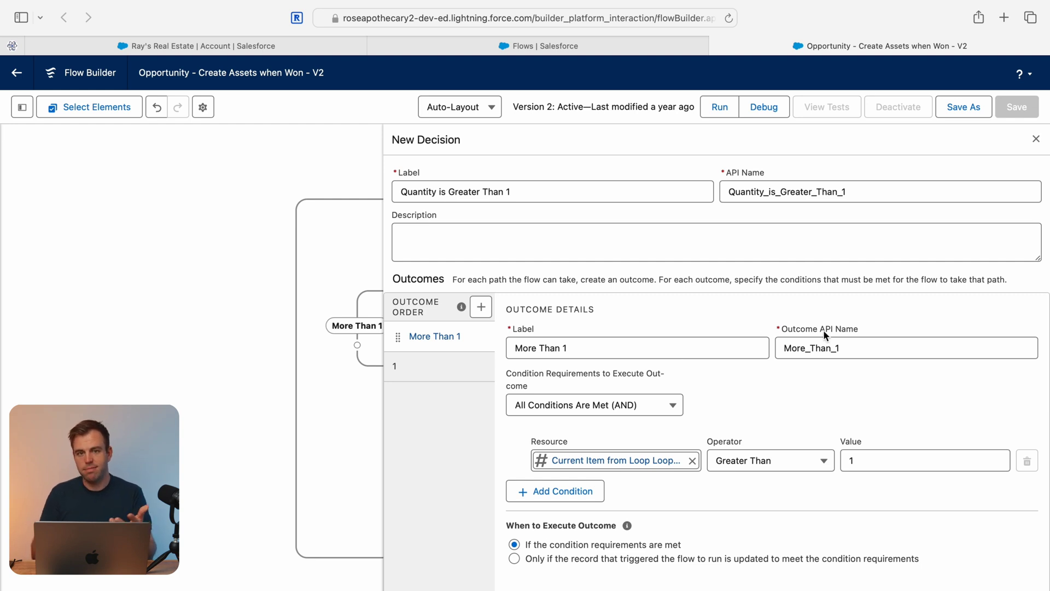
pyautogui.click(1036, 139)
# Cut the Quantity is Greater Than 1 decision with its paths and paste it after Add the Asset to a Collection.
pyautogui.moveTo(504, 376); pyautogui.dragTo(541, 320)
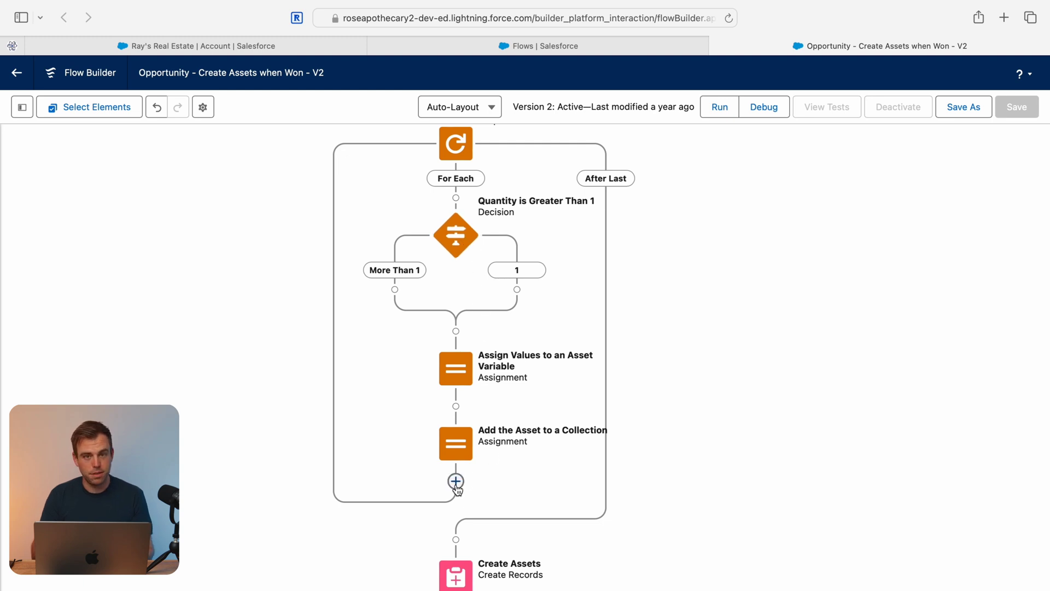
pyautogui.click(456, 235)
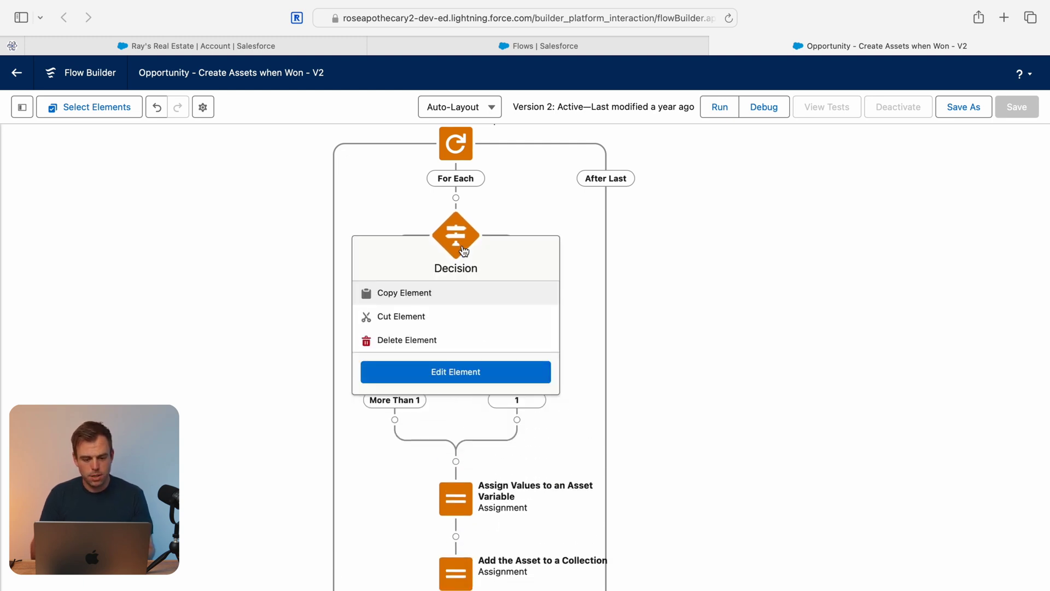
pyautogui.click(419, 319)
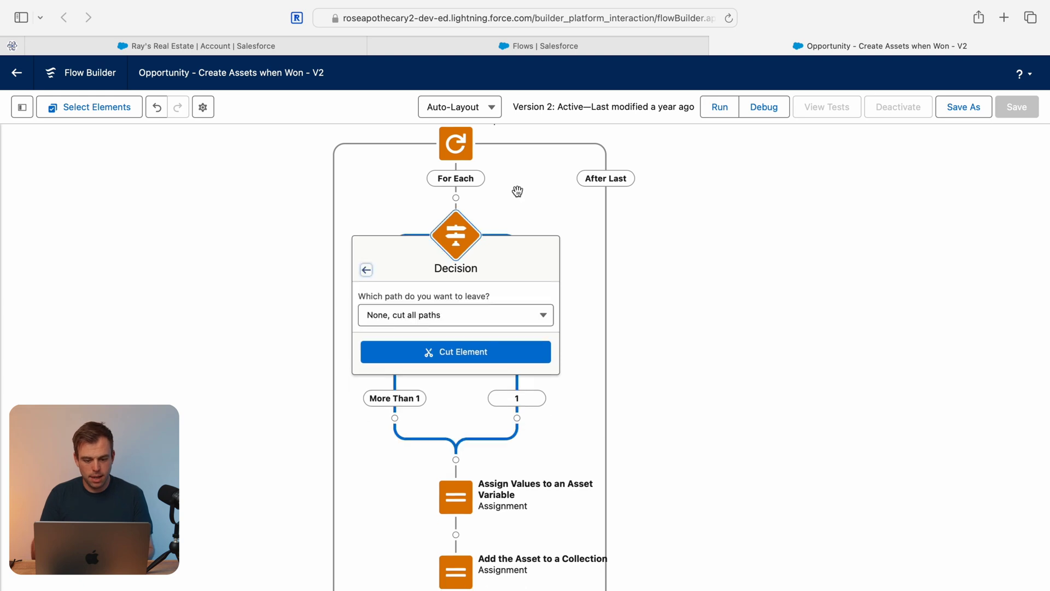
pyautogui.click(497, 356)
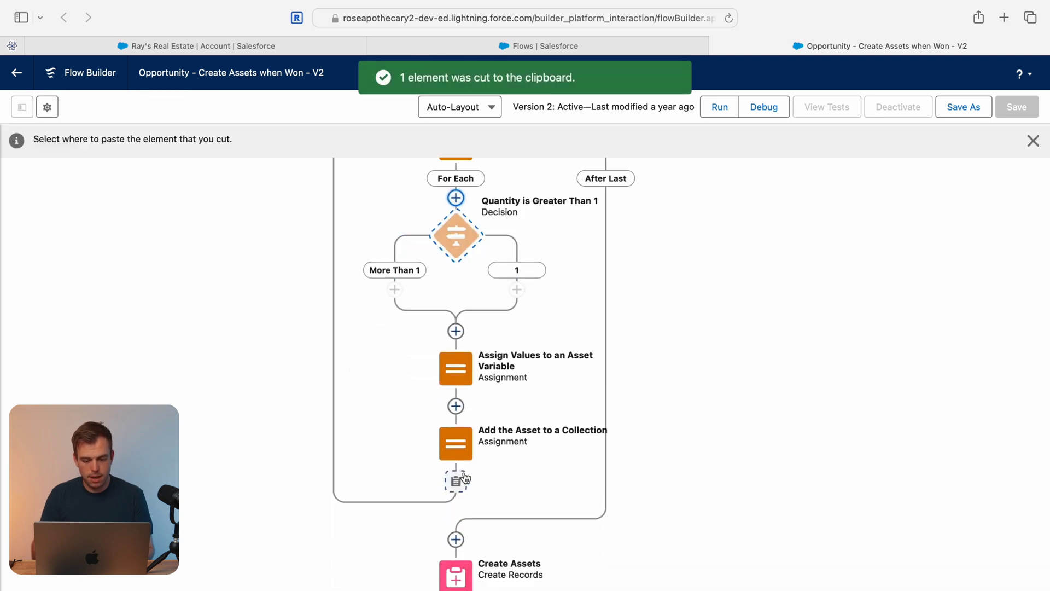
pyautogui.click(456, 483)
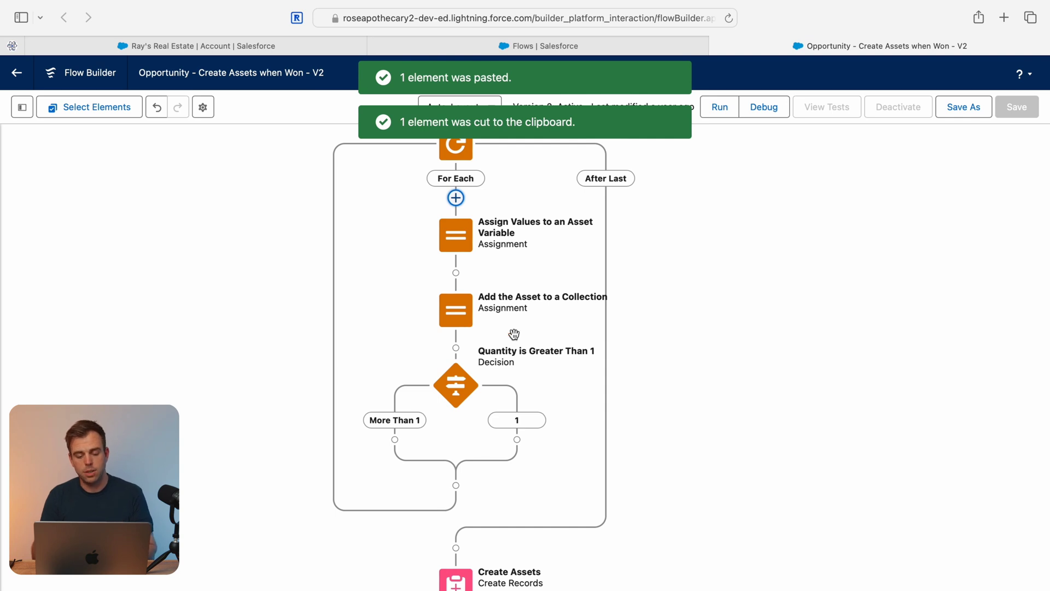
pyautogui.moveTo(544, 380); pyautogui.dragTo(545, 401)
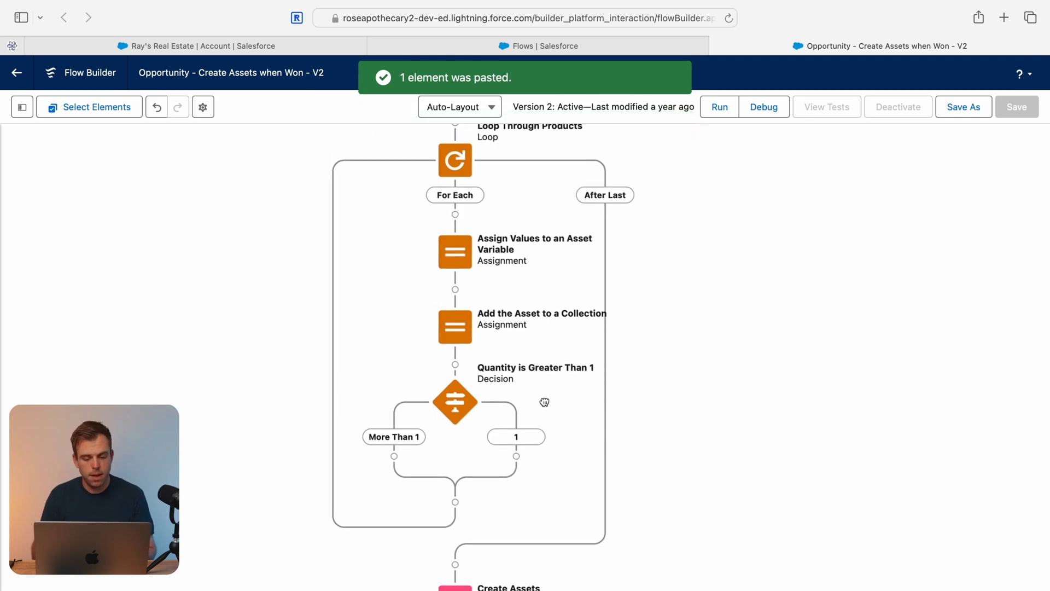
# Connect the More Than 1 branch back to Assign Values to an Asset Variable.
pyautogui.click(394, 458)
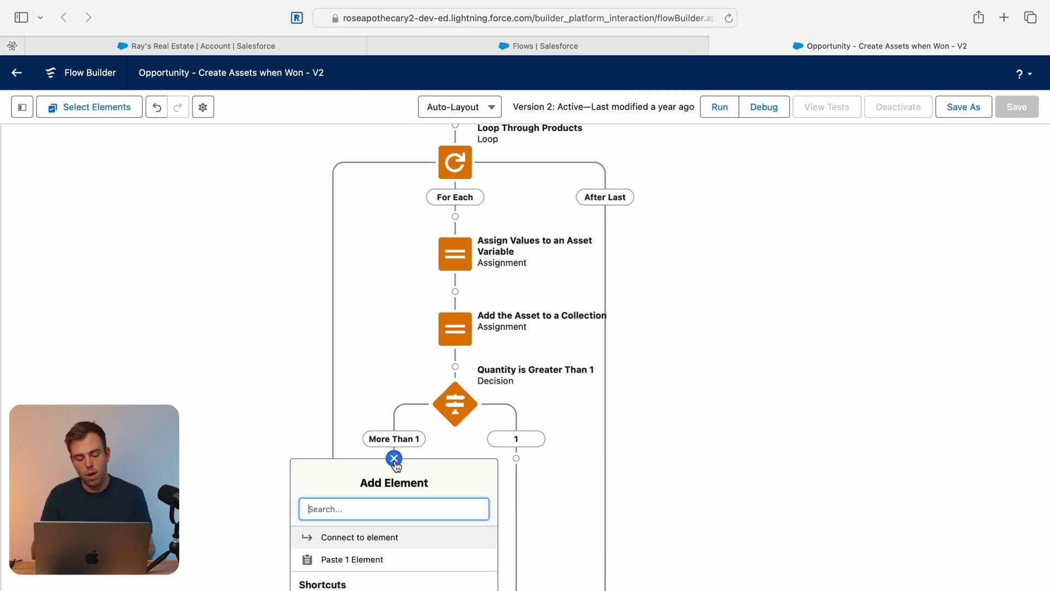
pyautogui.click(360, 538)
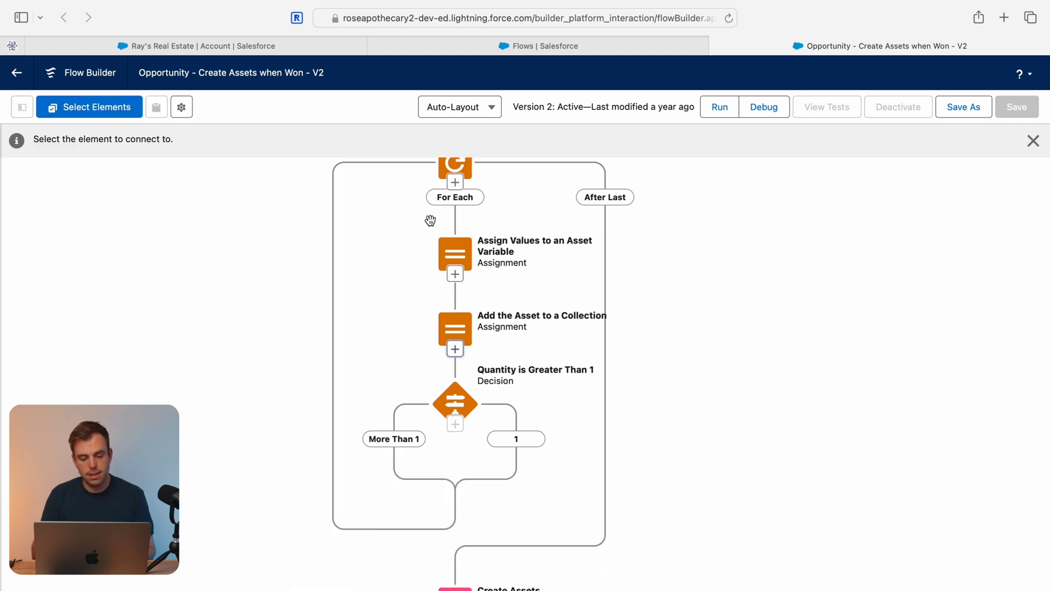
pyautogui.click(455, 275)
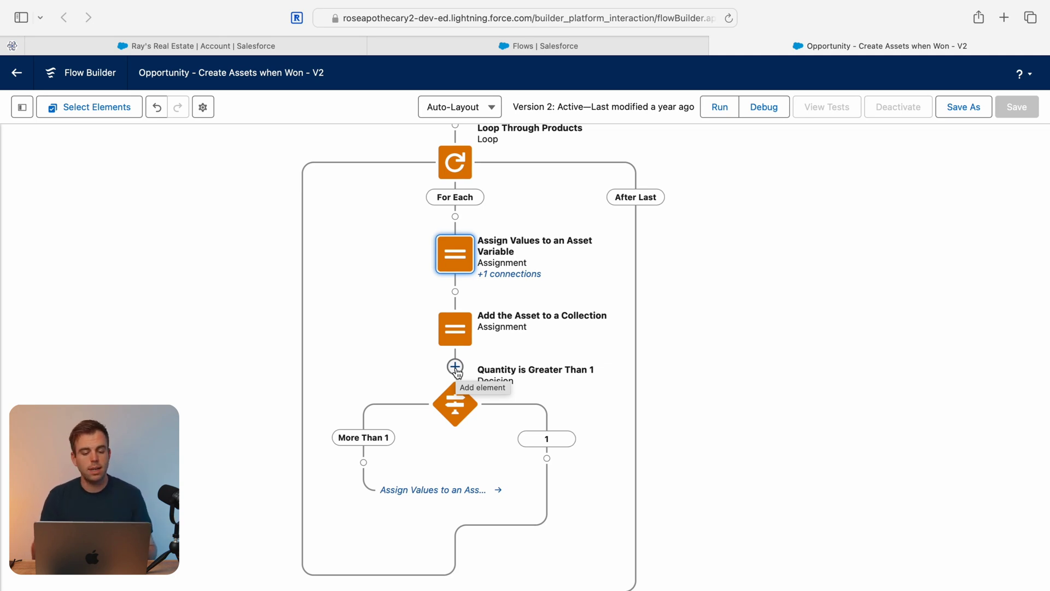
pyautogui.click(456, 367)
# Add a 'Decrease Quantity by 1' assignment subtracting 1 from Loop_Through_Products.Quantity.
pyautogui.write('assign')
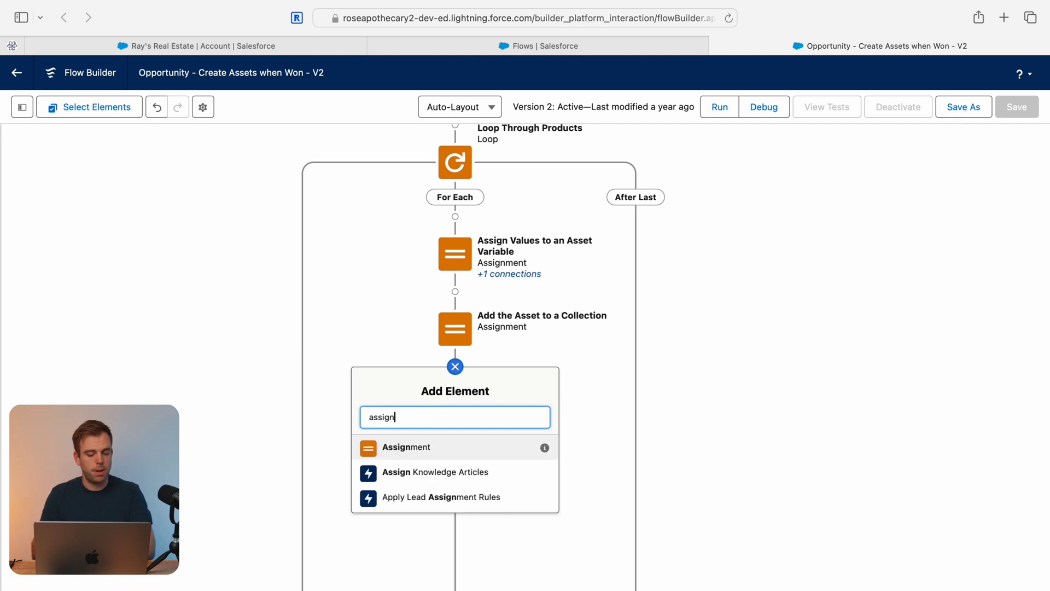
pyautogui.click(439, 449)
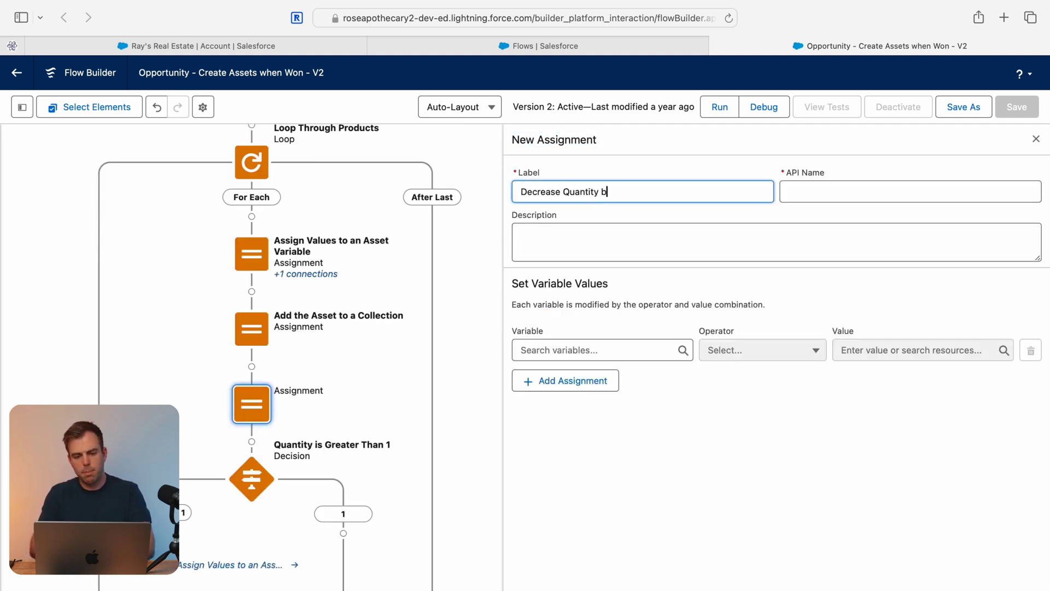
pyautogui.click(549, 354)
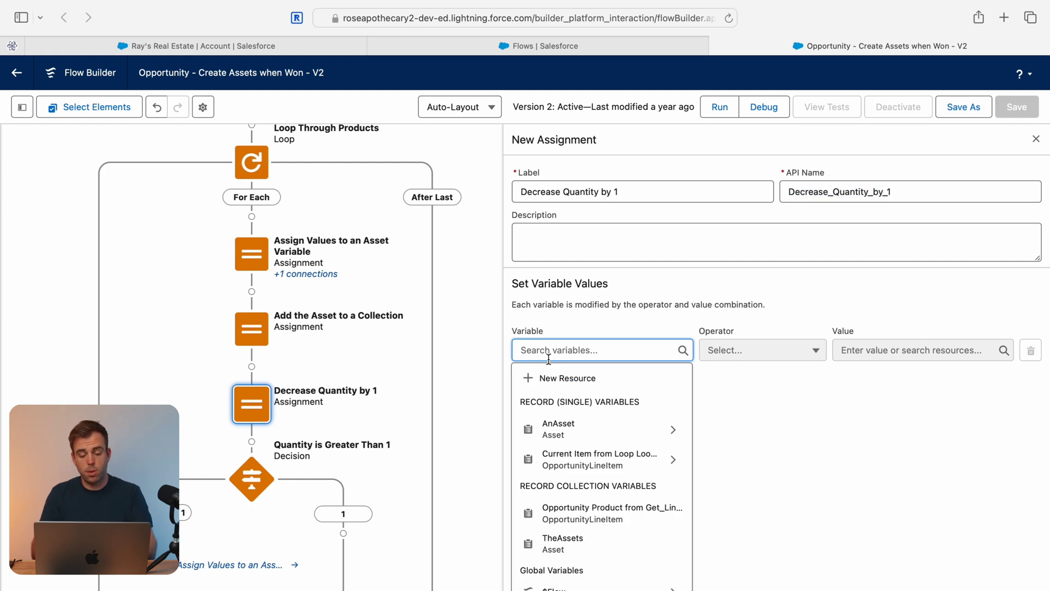
pyautogui.click(552, 462)
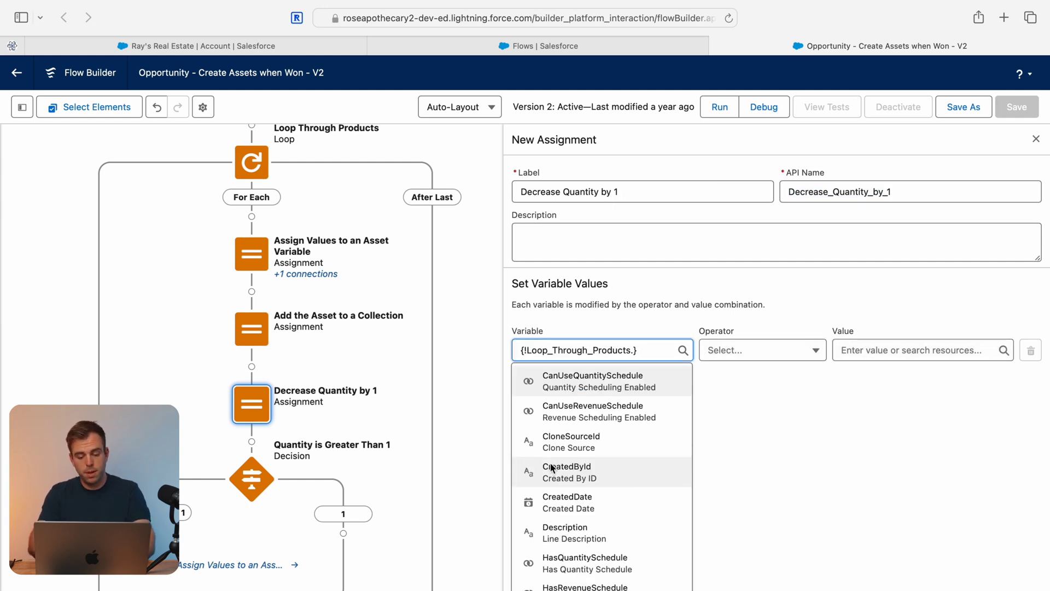
pyautogui.write('quan')
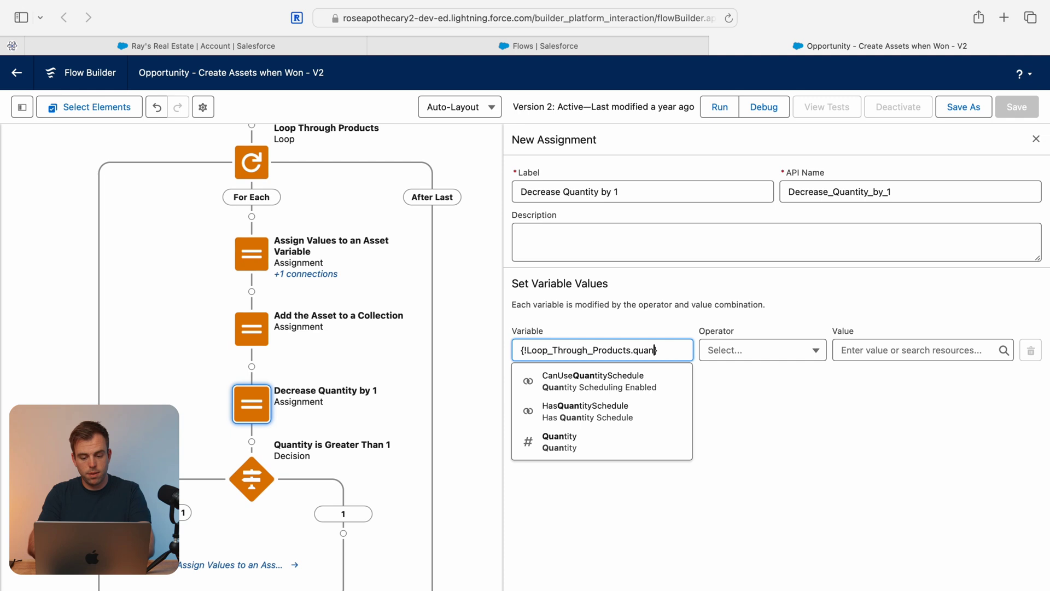
pyautogui.click(560, 442)
pyautogui.click(727, 428)
pyautogui.click(865, 353)
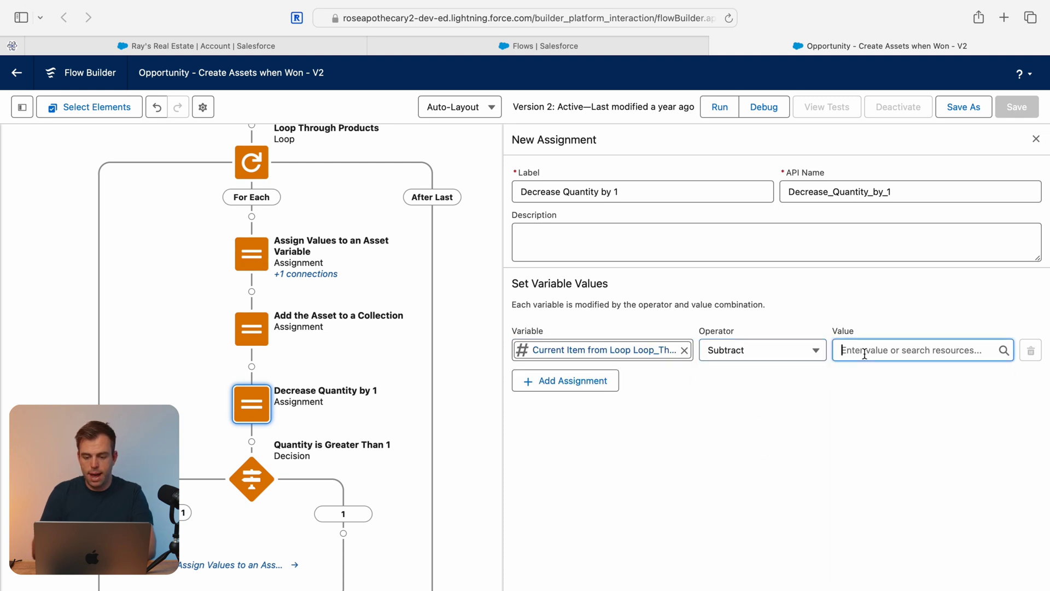
pyautogui.write('1')
pyautogui.click(827, 288)
pyautogui.scroll(-1, 249, 448)
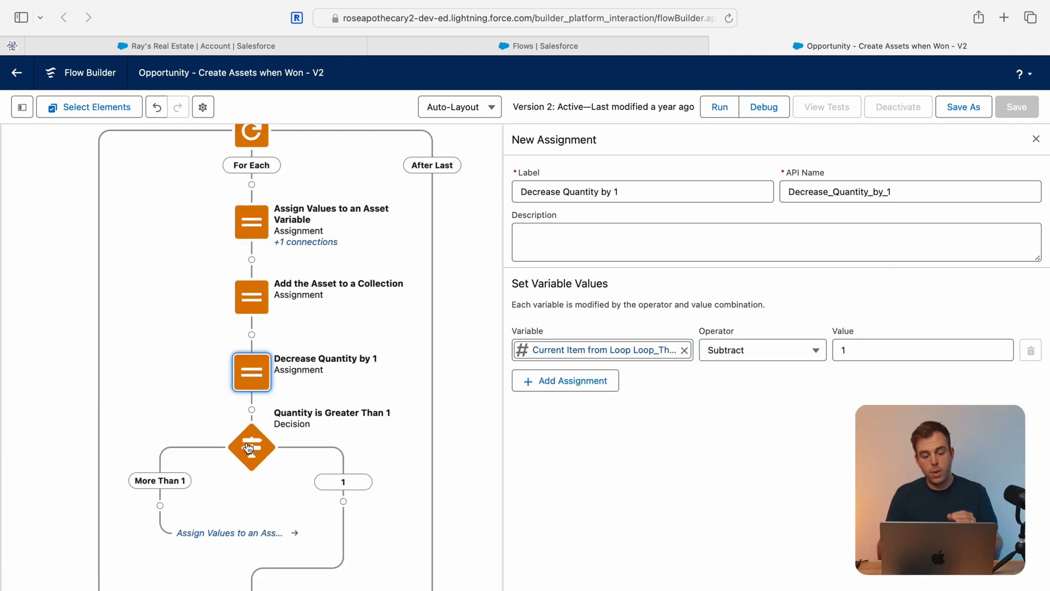
pyautogui.click(249, 447)
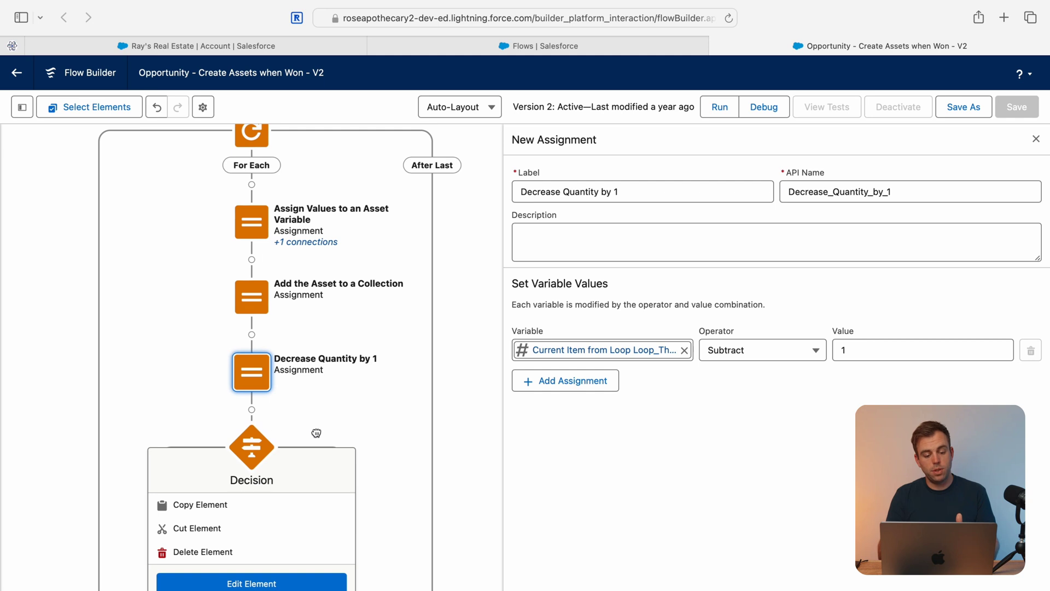
# Change the decision condition's operator to Greater Than or Equal.
pyautogui.click(296, 579)
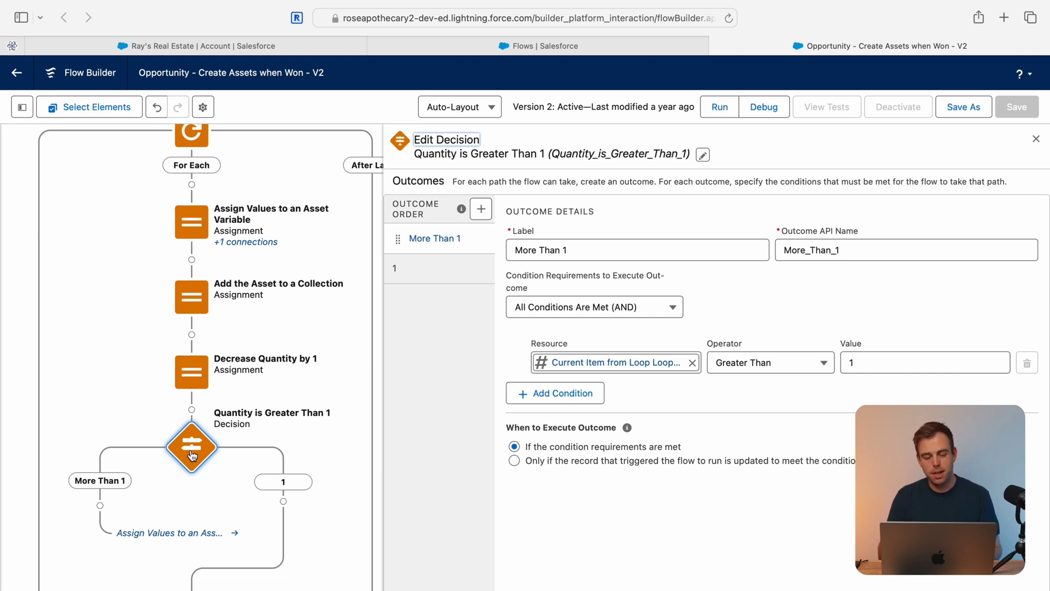
pyautogui.click(192, 455)
pyautogui.click(191, 455)
pyautogui.click(191, 456)
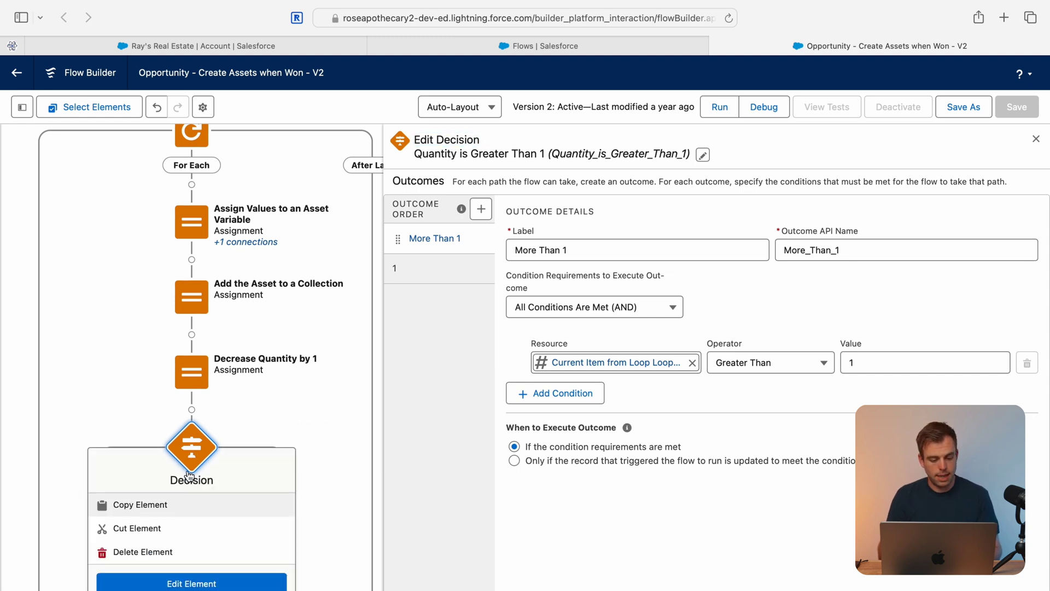
pyautogui.click(703, 444)
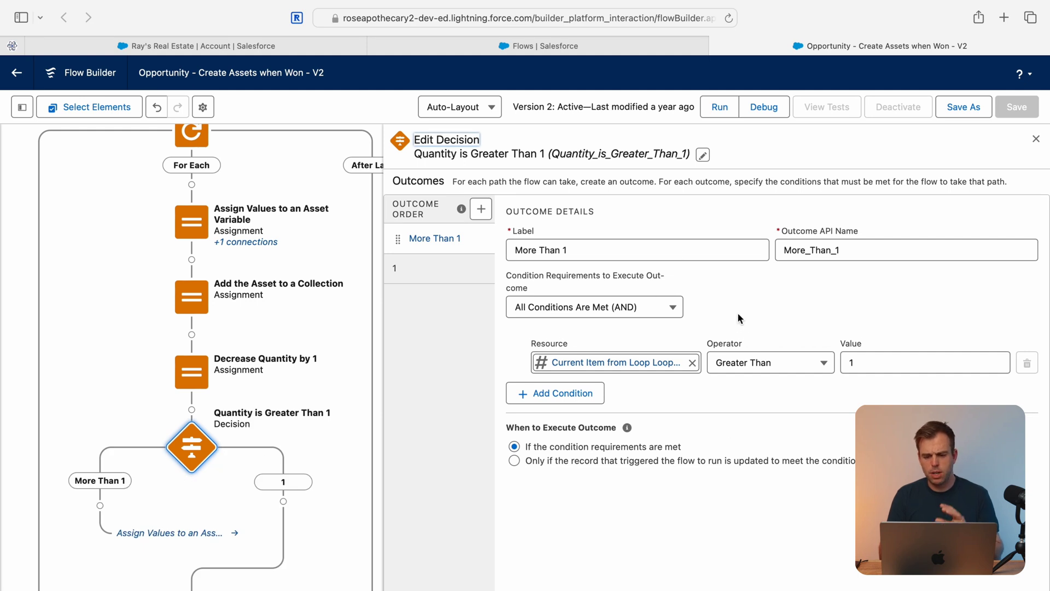
pyautogui.click(742, 362)
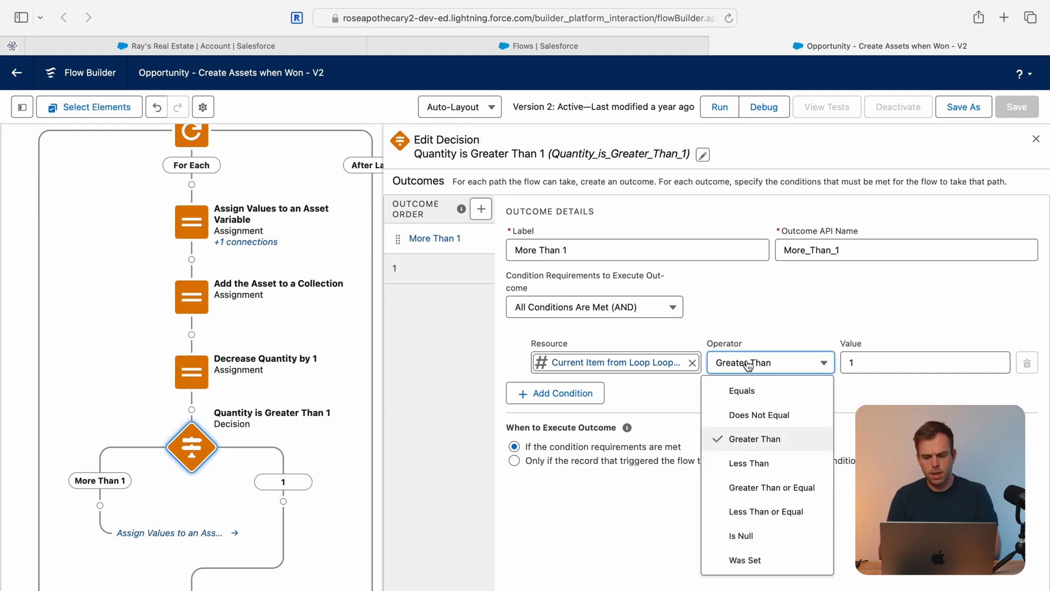
pyautogui.click(763, 486)
# Relabel the outcome 'Greater or Equal to 1' and the decision 'Quantity Count'.
pyautogui.click(754, 310)
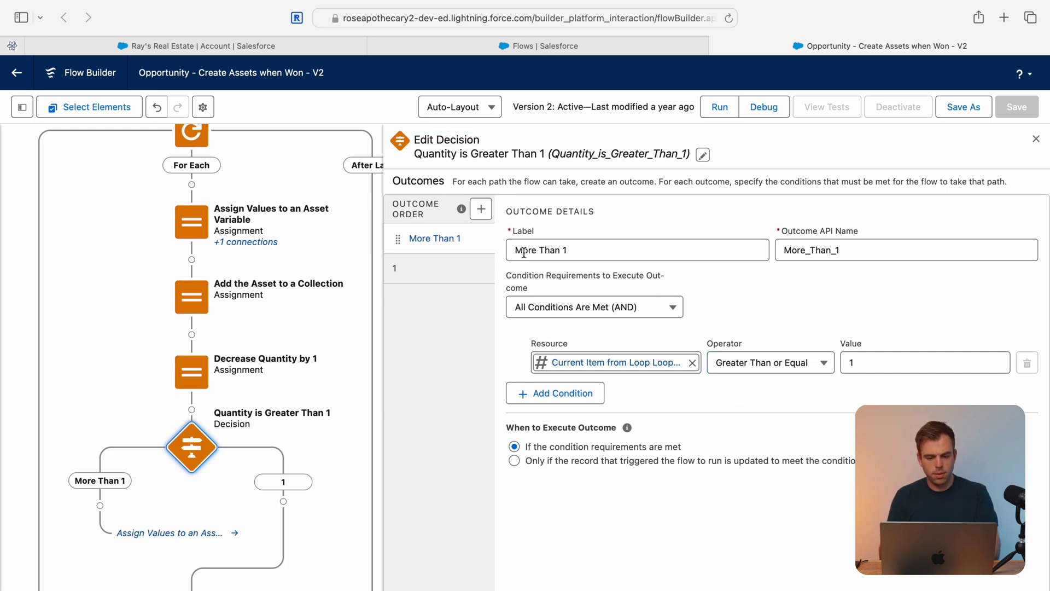
pyautogui.moveTo(516, 253); pyautogui.dragTo(567, 252)
pyautogui.write('Greater or Equal1')
pyautogui.press('Tab')
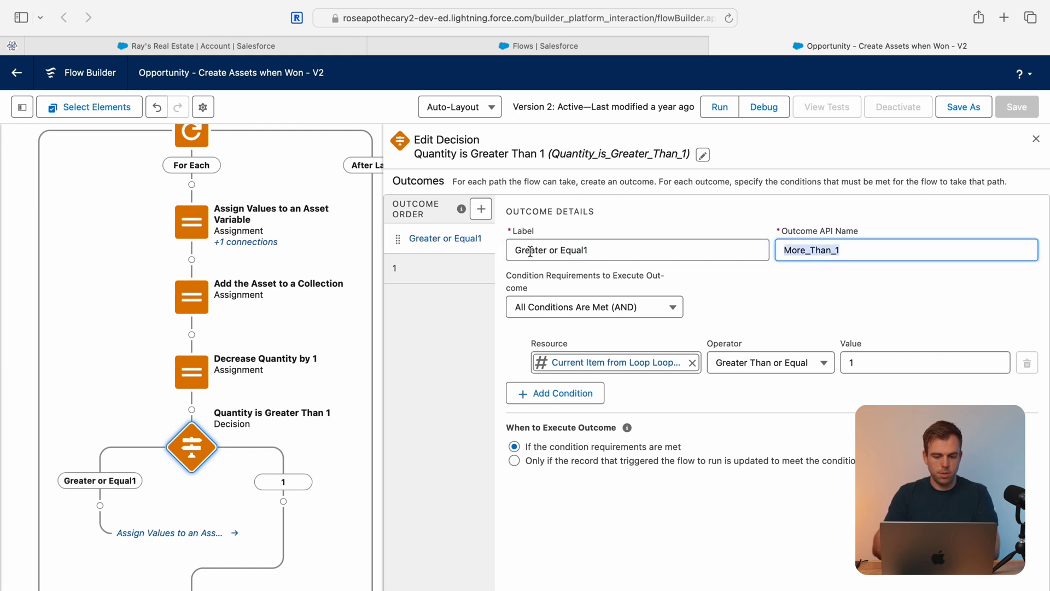
pyautogui.click(601, 252)
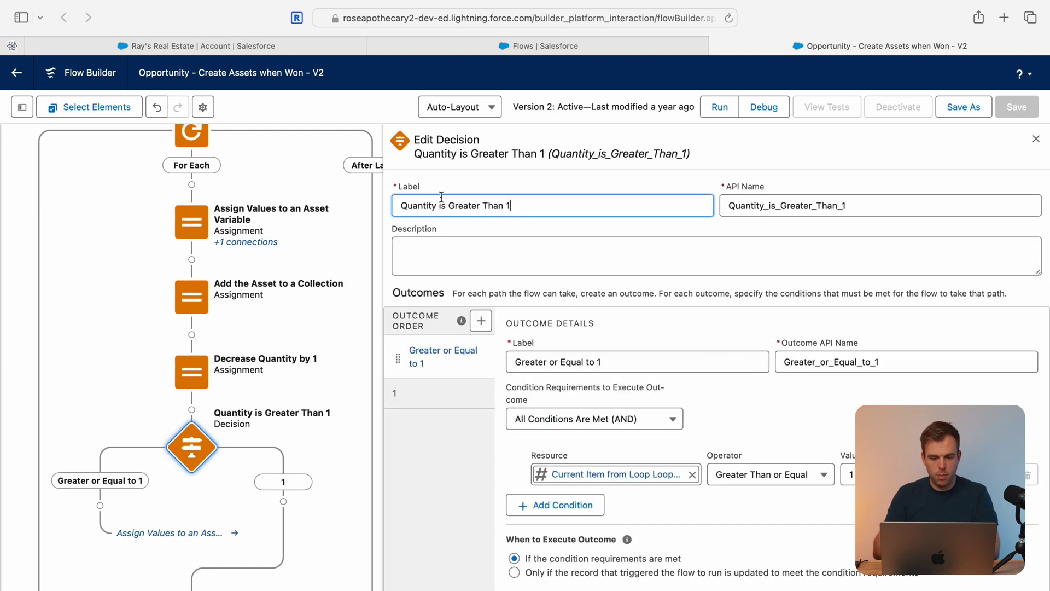
pyautogui.moveTo(438, 206); pyautogui.dragTo(557, 205)
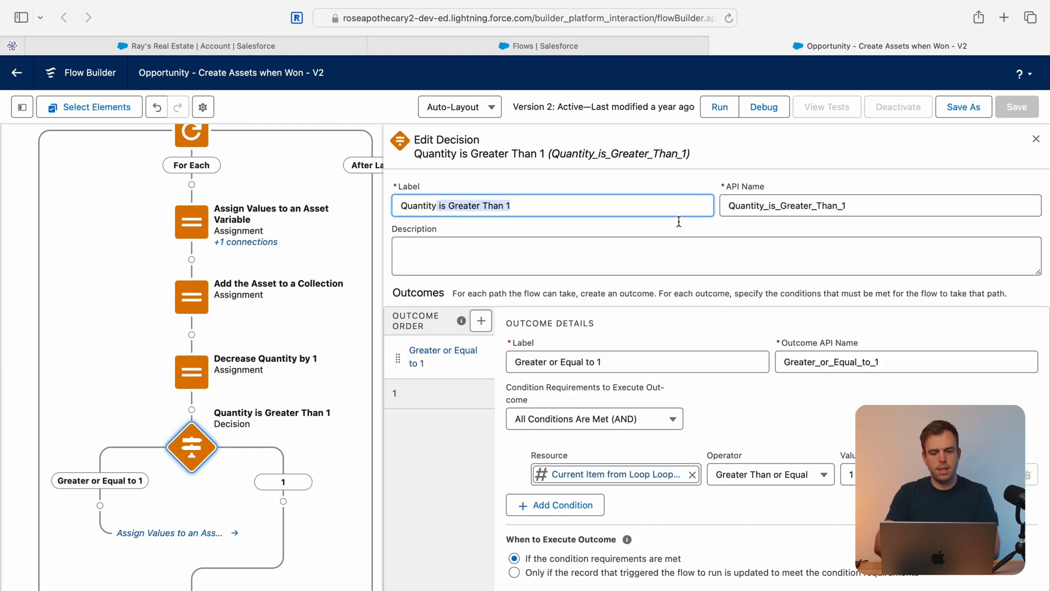
pyautogui.write('Count')
pyautogui.press('Tab')
pyautogui.press('BackSpace')
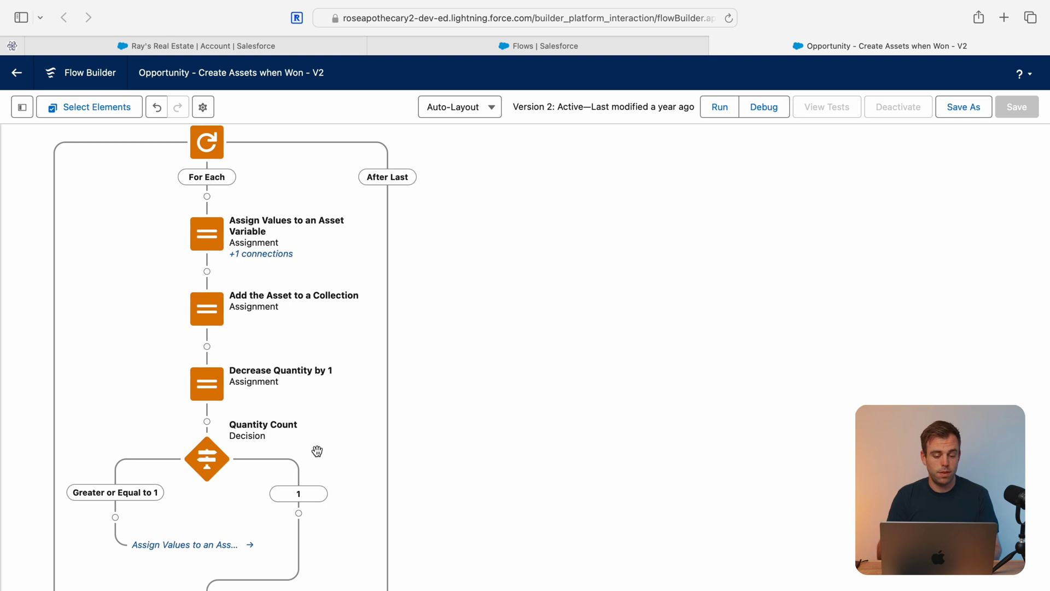
# Set the asset Quantity to 1 in the asset assignment element.
pyautogui.hscroll(-2, 340, 450)
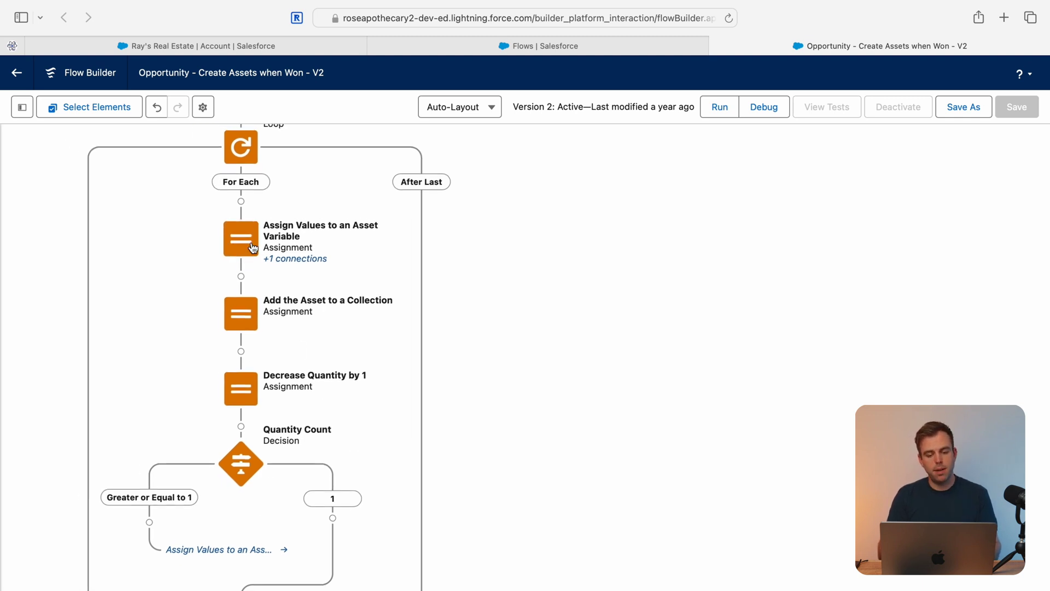
pyautogui.click(253, 245)
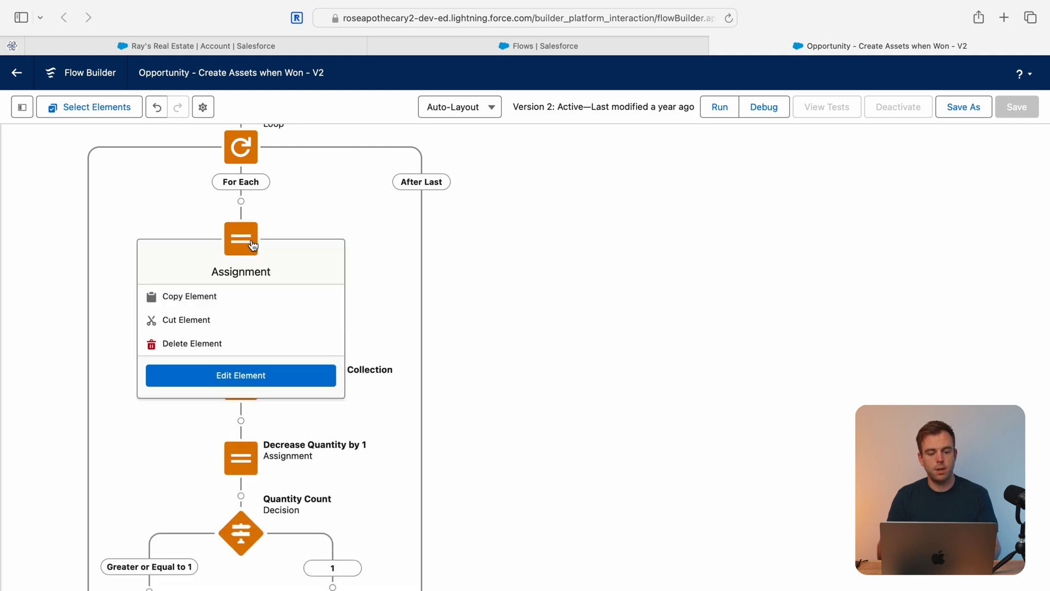
pyautogui.click(239, 376)
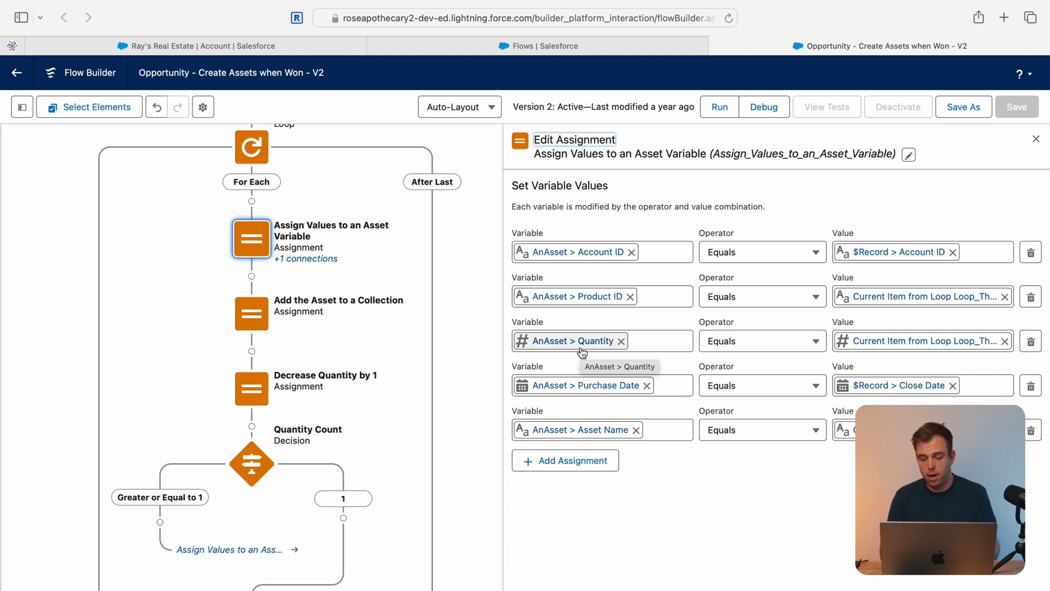
pyautogui.click(1005, 341)
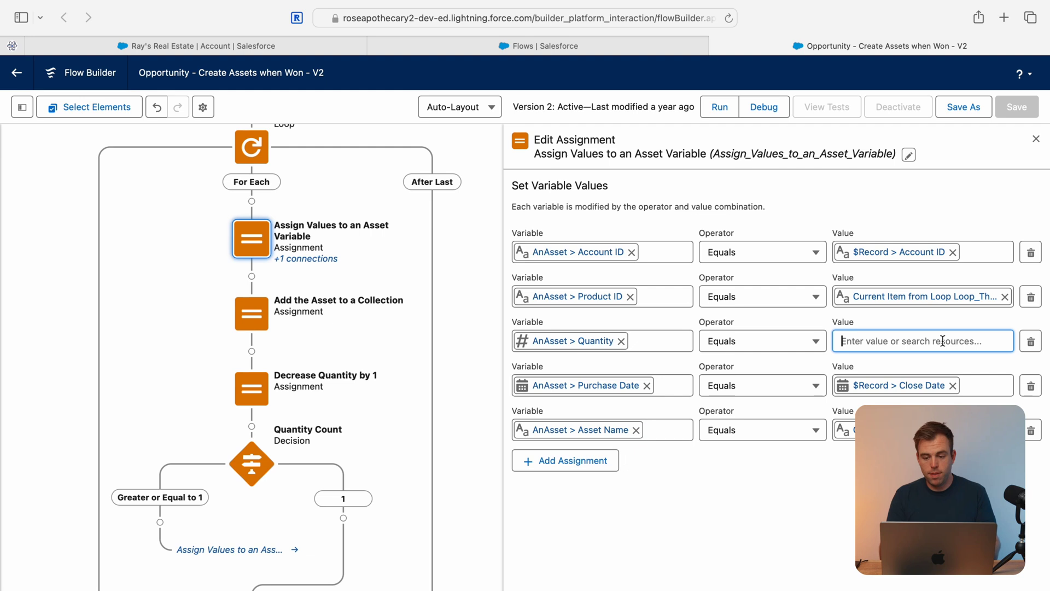
pyautogui.write('1')
pyautogui.click(846, 511)
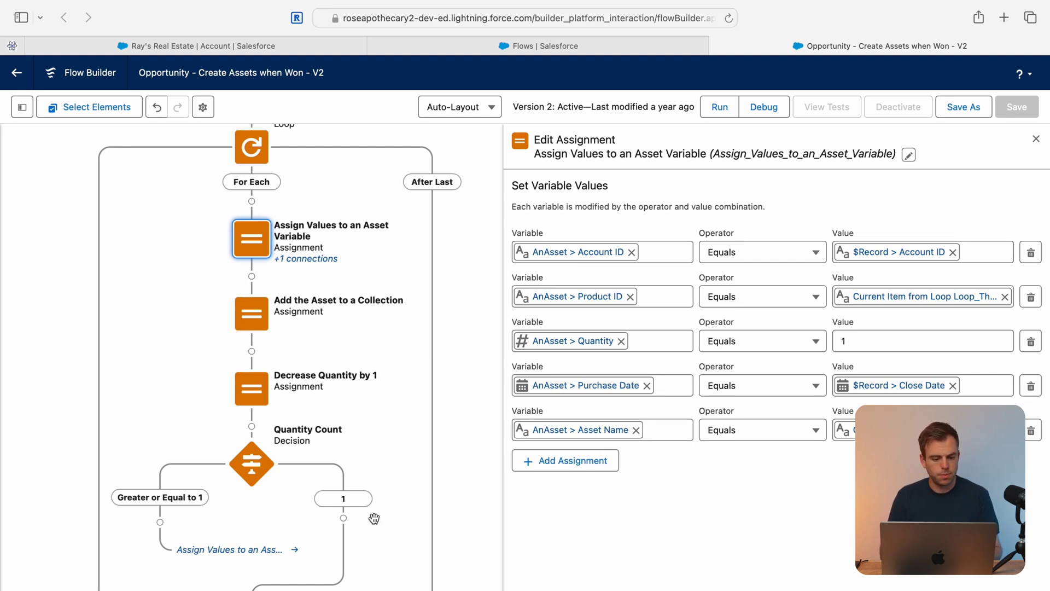
# Save the flow as a new version and activate Version 3.
pyautogui.scroll(1, 374, 518)
pyautogui.click(965, 109)
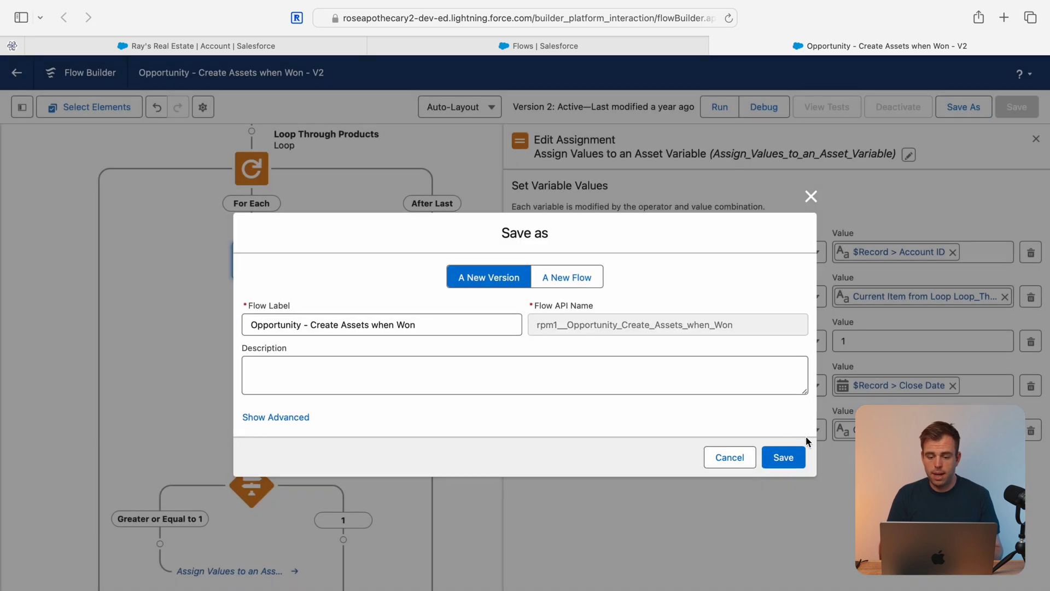
pyautogui.click(784, 457)
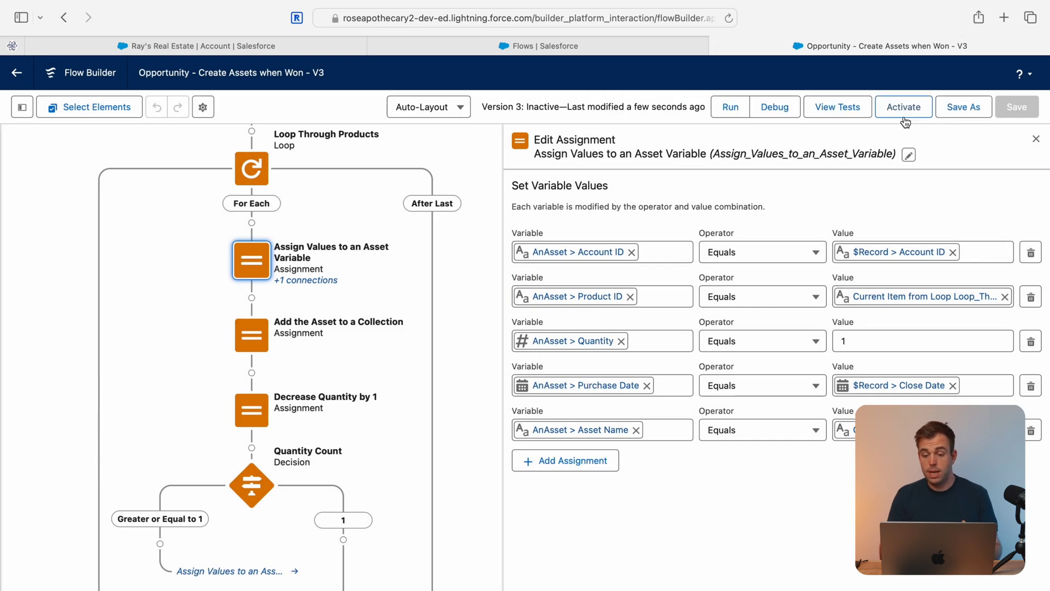
pyautogui.click(905, 117)
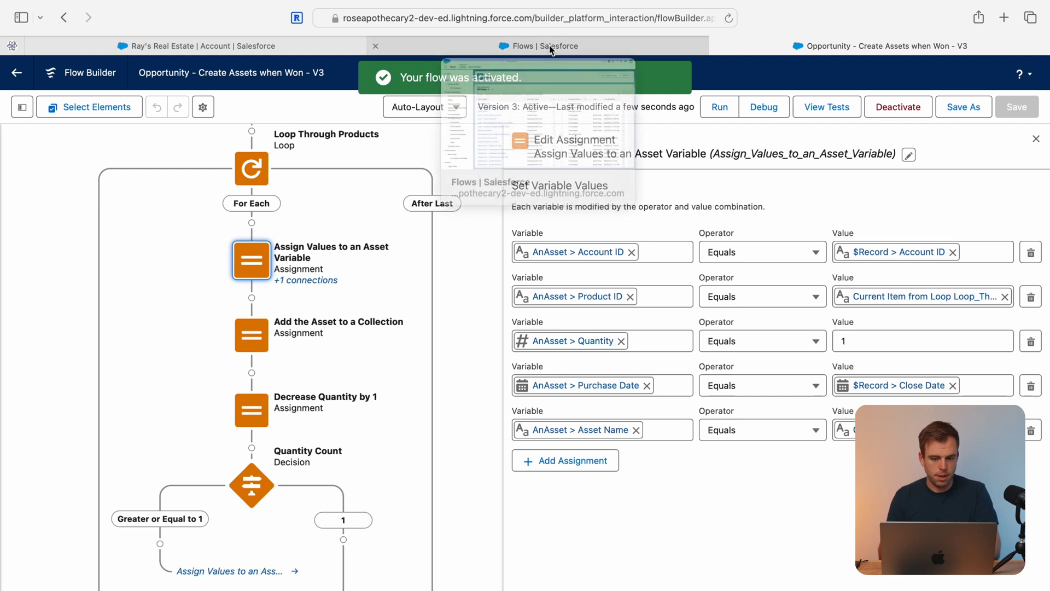
# Delete both generator assets, including GenWatt Diesel 10kW, from Ray's Real Estate, then open the Generators opportunity.
pyautogui.click(219, 46)
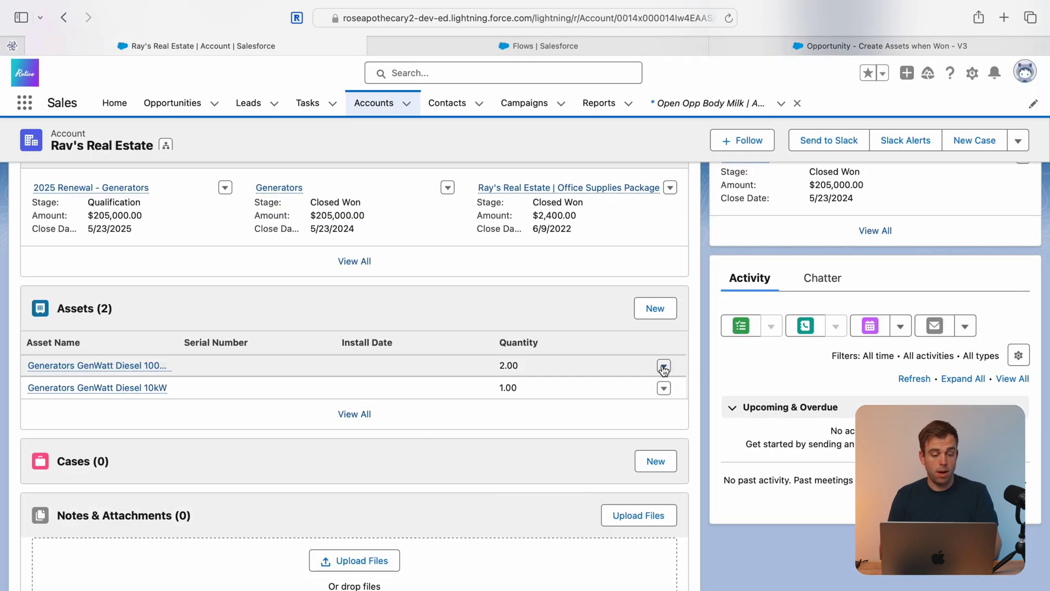
pyautogui.click(663, 367)
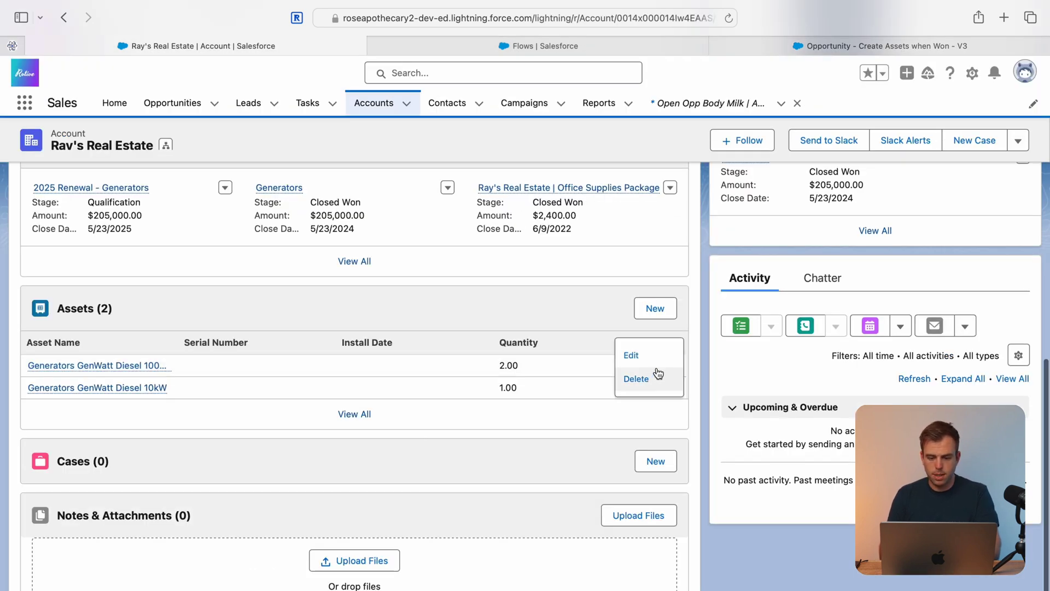
pyautogui.click(658, 375)
pyautogui.click(704, 383)
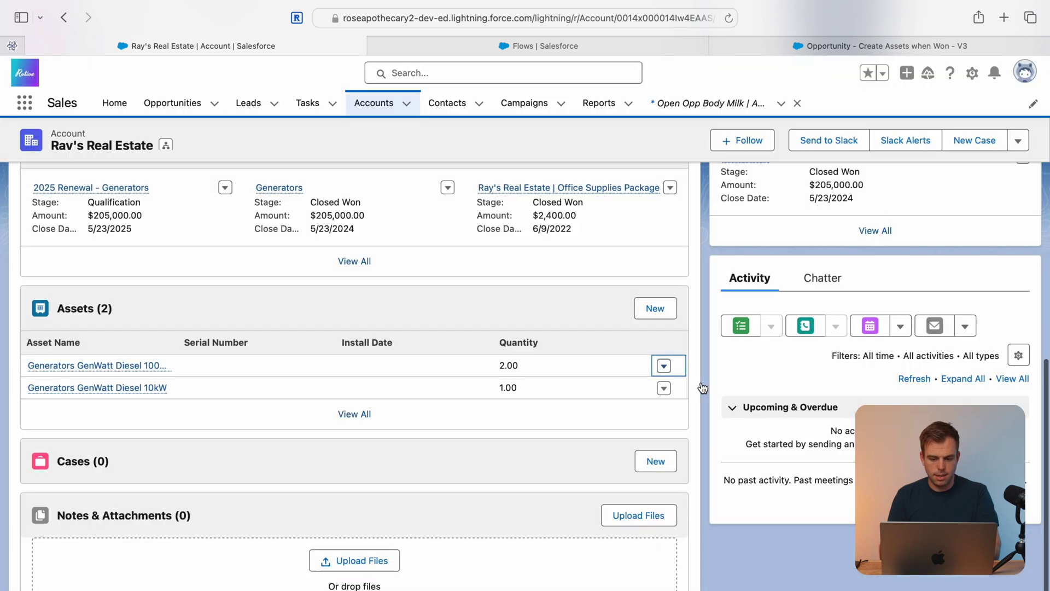
pyautogui.click(663, 388)
pyautogui.click(658, 383)
pyautogui.click(673, 339)
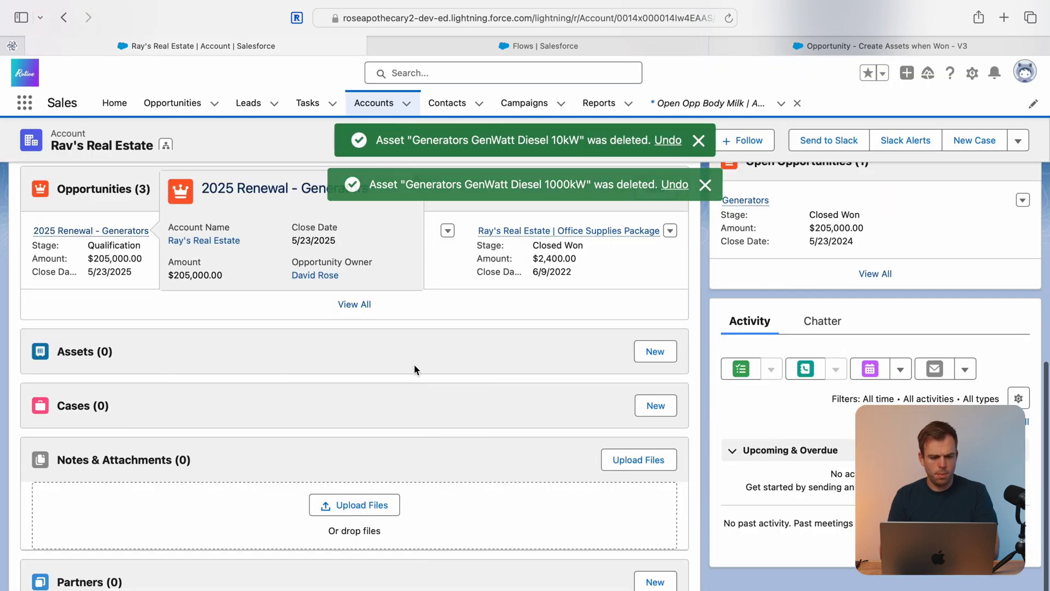
pyautogui.click(266, 233)
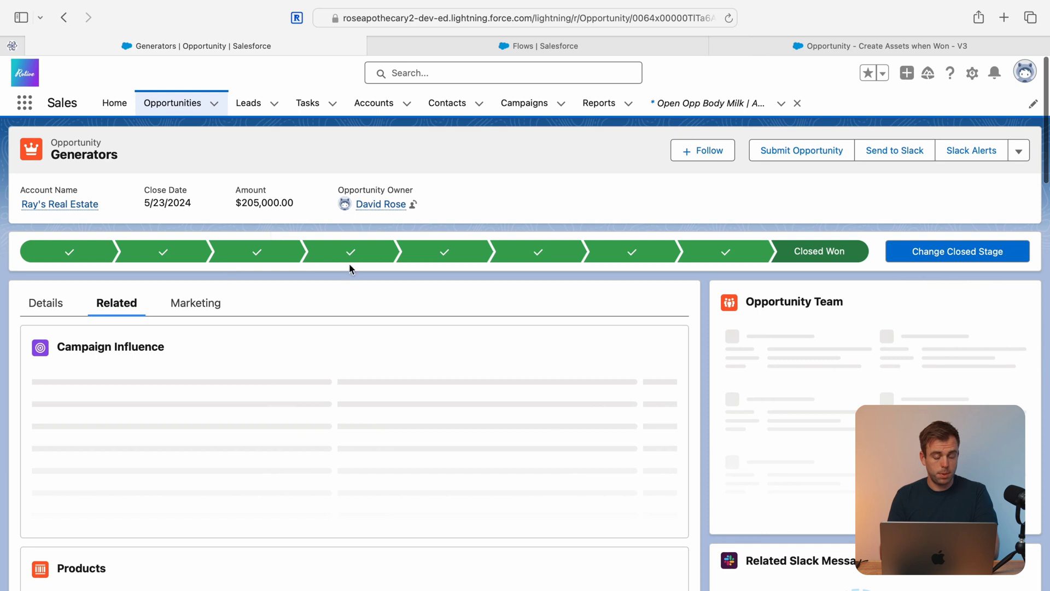
# Make Proposal/Price the current stage and remove the GenWatt Diesel 10kW product line.
pyautogui.click(626, 255)
pyautogui.click(912, 250)
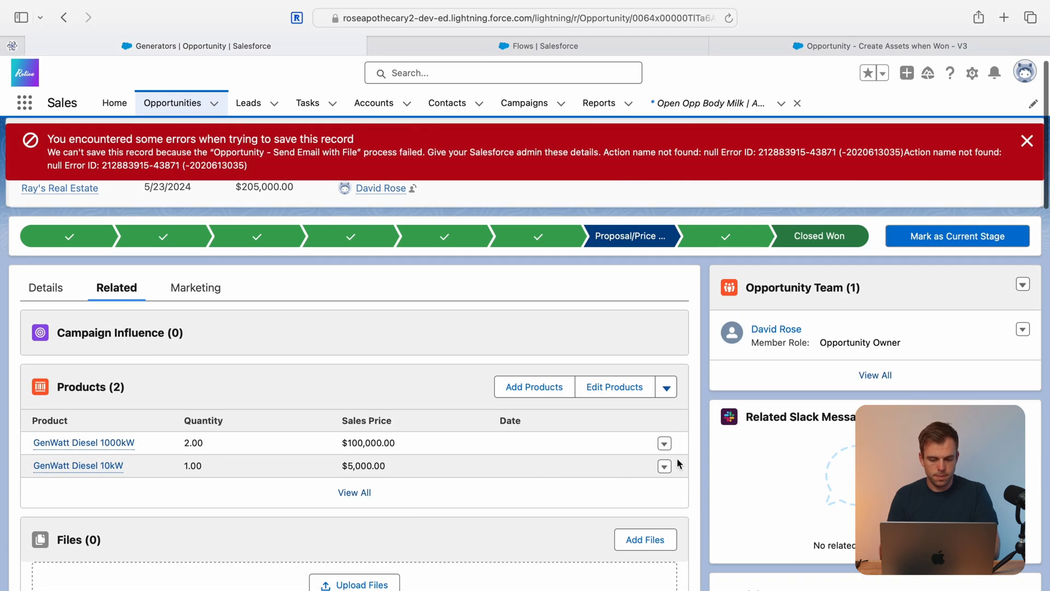
pyautogui.click(664, 458)
pyautogui.click(656, 459)
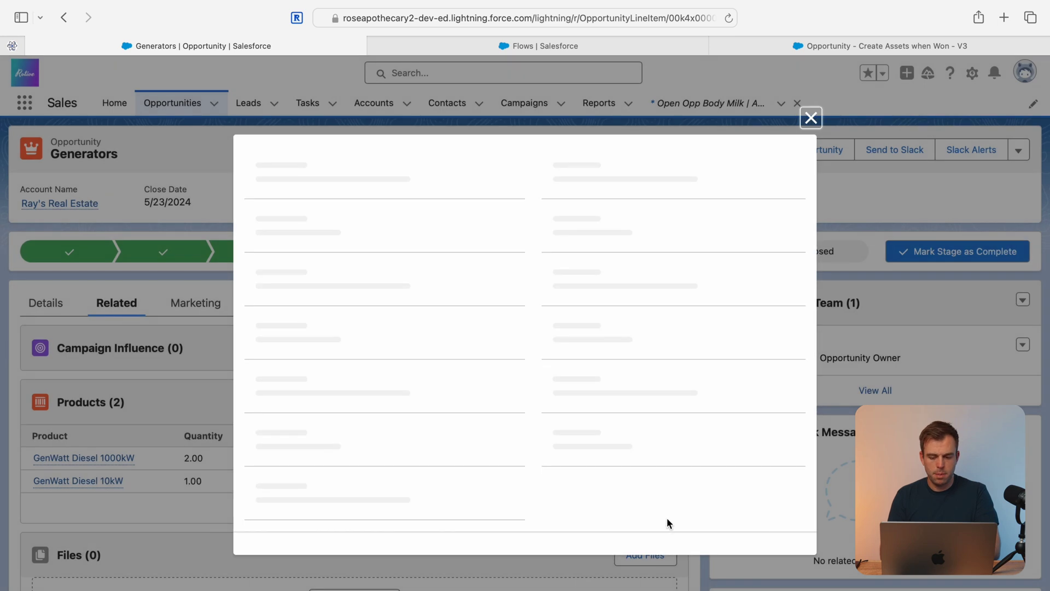
pyautogui.click(811, 93)
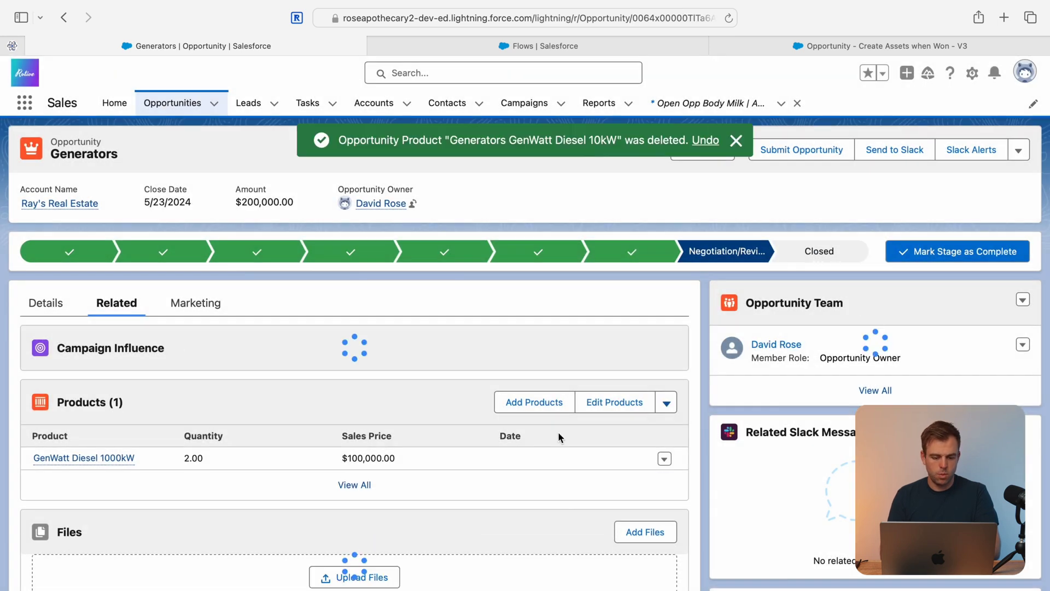
# Add the SLA: Bronze product to the opportunity with quantity 1.
pyautogui.click(540, 414)
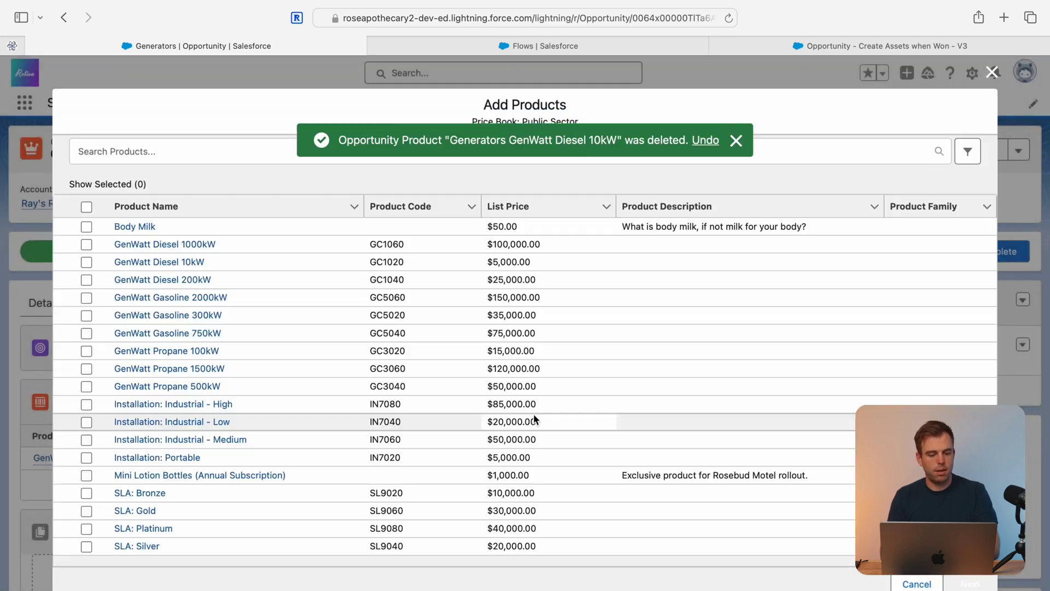
pyautogui.scroll(-1, 247, 437)
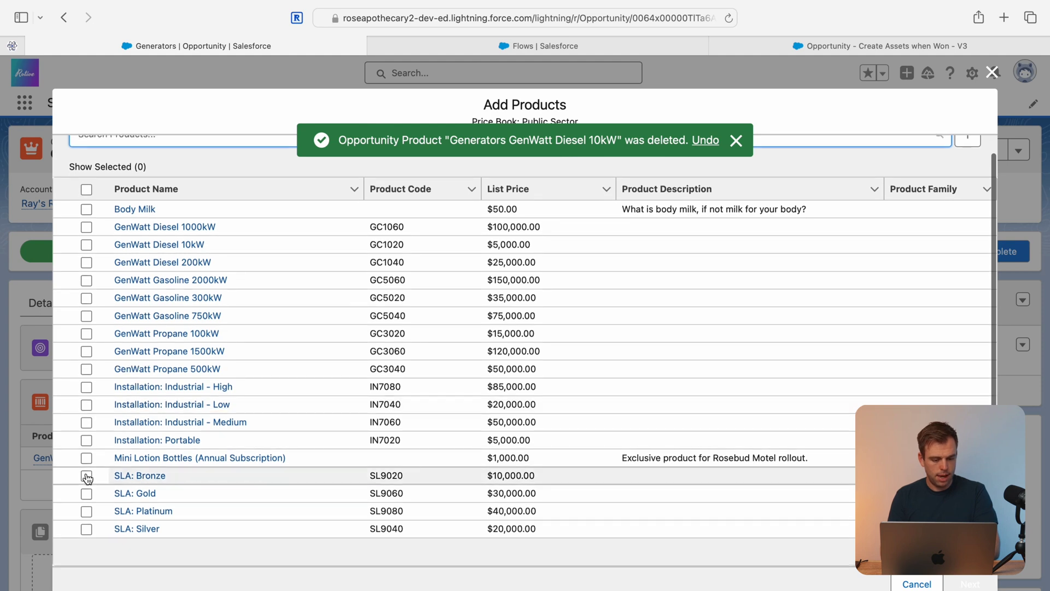
pyautogui.click(86, 476)
pyautogui.click(971, 585)
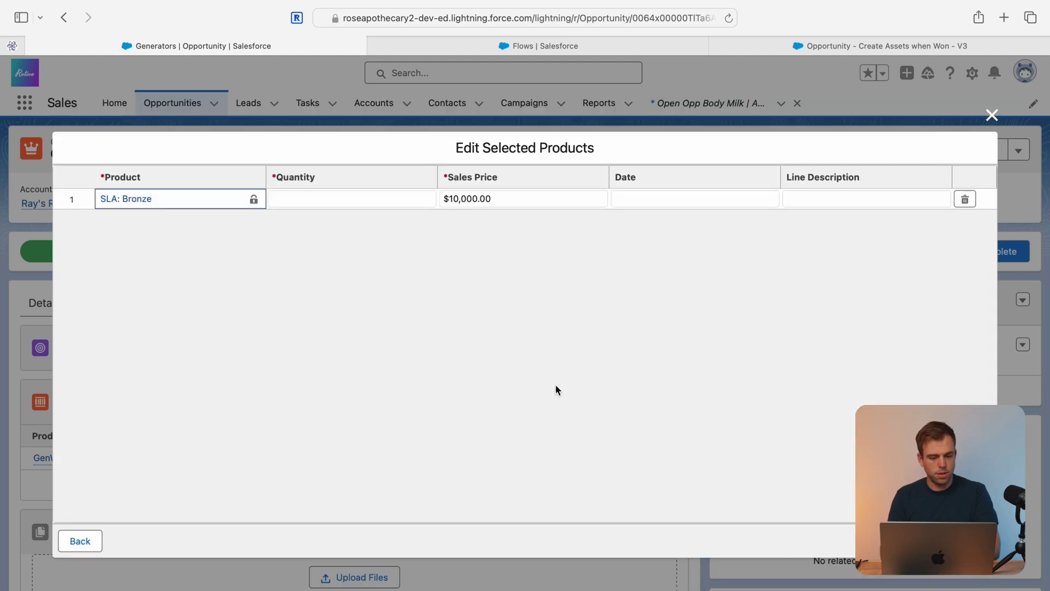
pyautogui.click(359, 198)
pyautogui.write('1')
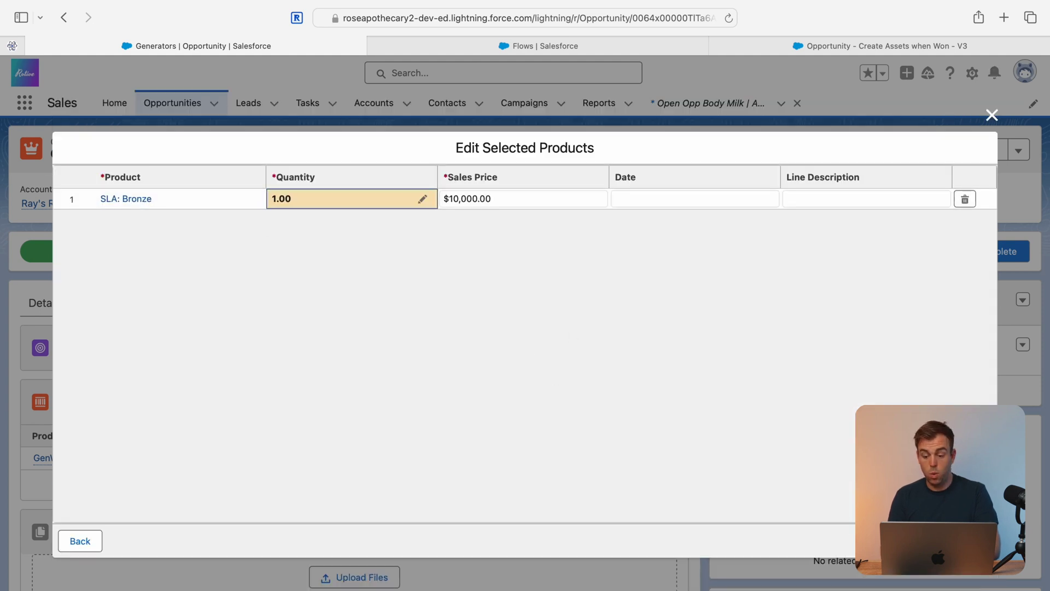
pyautogui.click(974, 541)
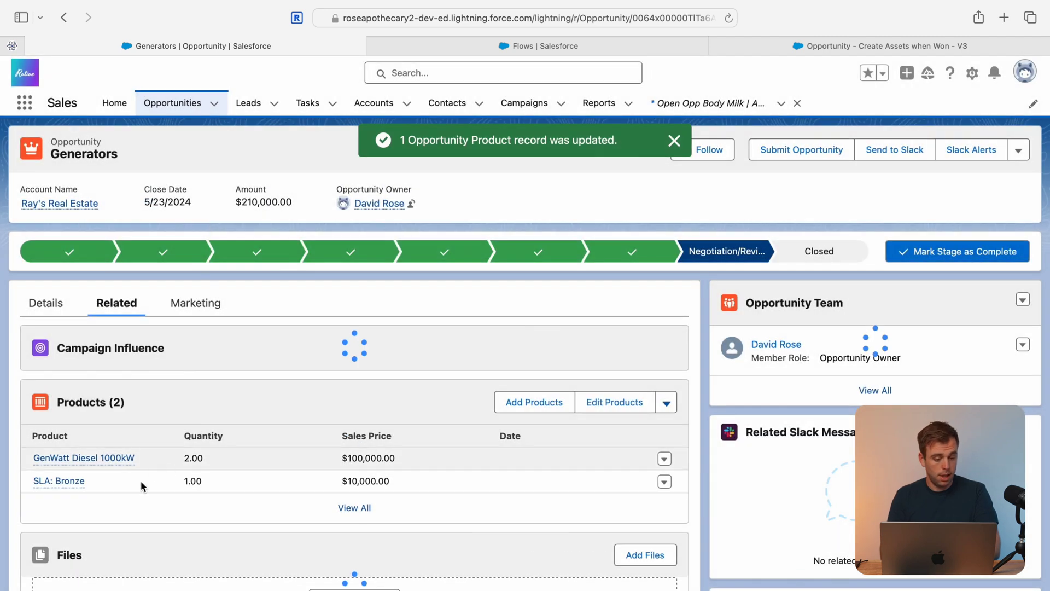
# Select the Closed stage on the opportunity path to begin closing it.
pyautogui.moveTo(75, 493)
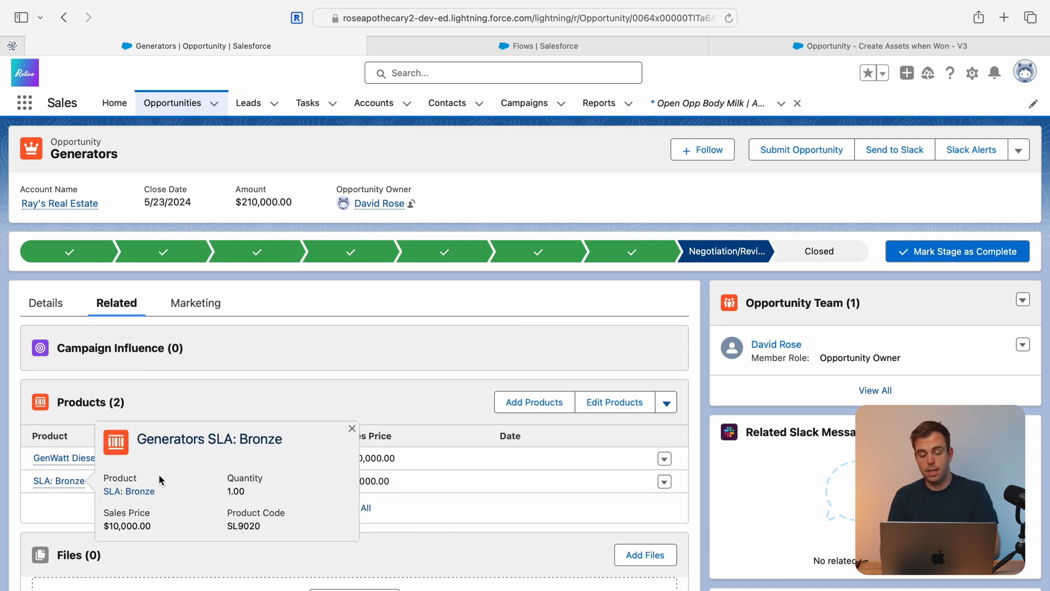
pyautogui.click(820, 251)
pyautogui.click(987, 252)
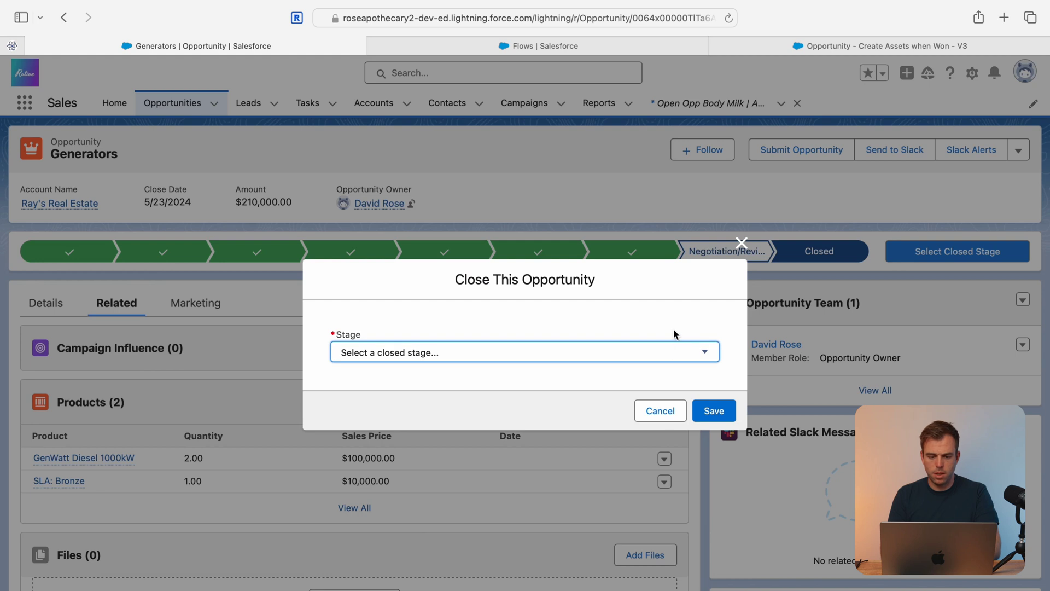
# Save the Generators opportunity with the Closed Won stage.
pyautogui.click(673, 351)
pyautogui.click(627, 365)
pyautogui.click(714, 410)
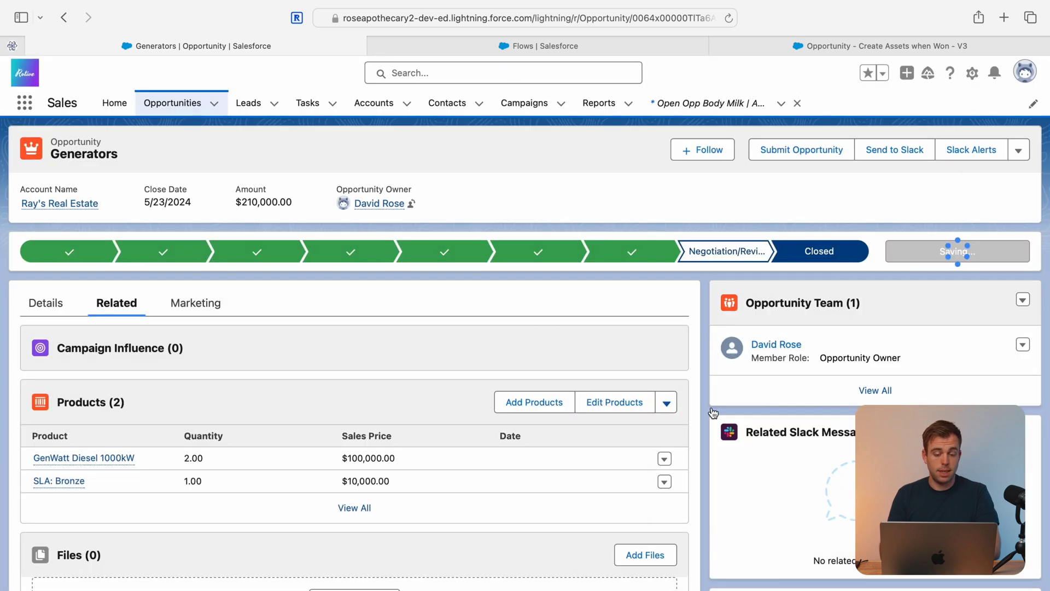
# Review the account's three quantity-1 assets and open a GenWatt Diesel 1000kW asset for editing.
pyautogui.click(59, 203)
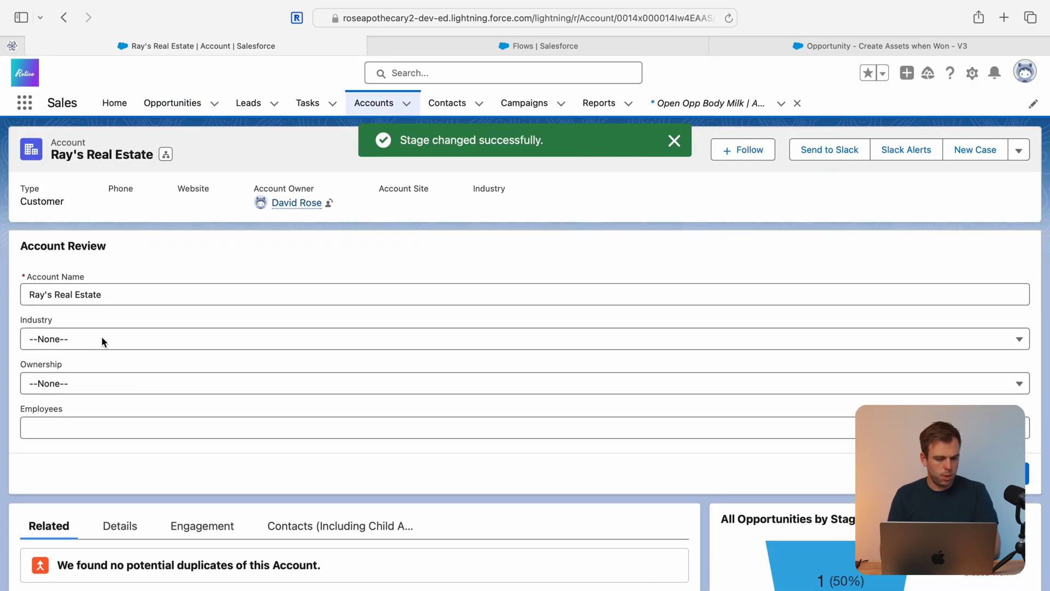
pyautogui.scroll(-15, 116, 386)
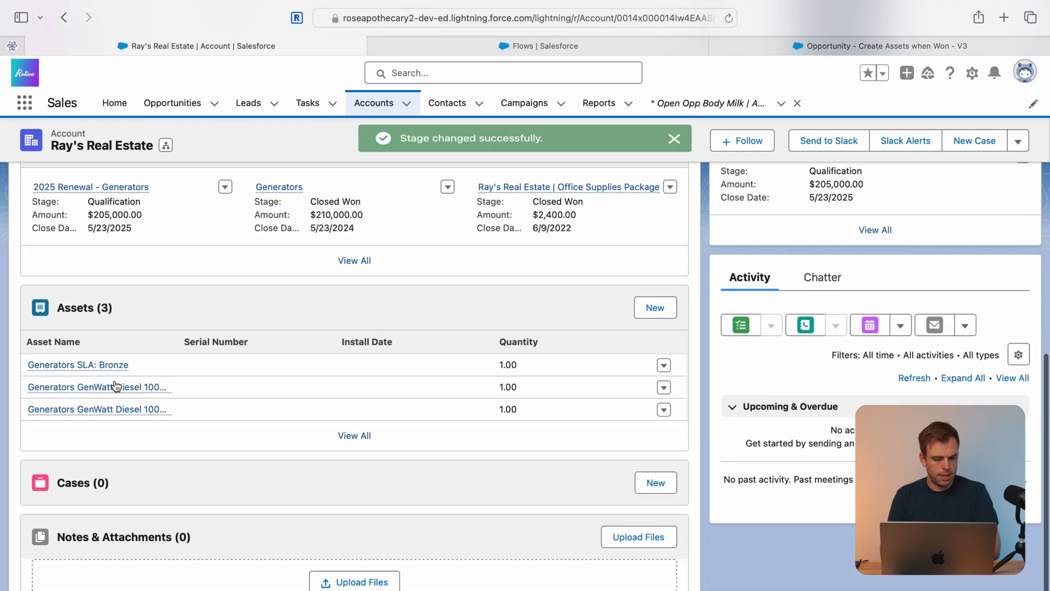
pyautogui.moveTo(103, 358)
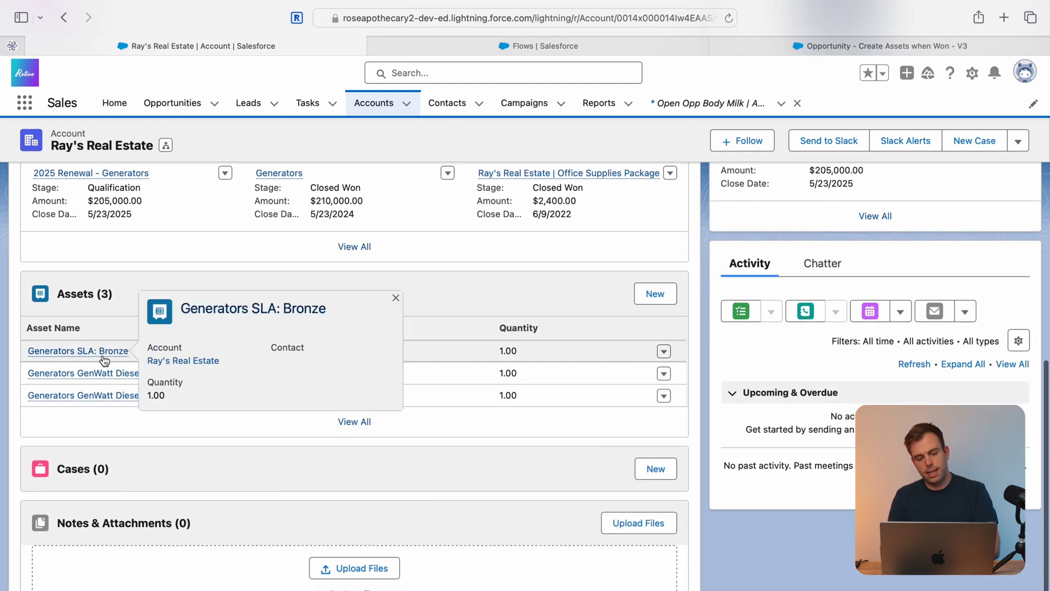
pyautogui.moveTo(88, 374)
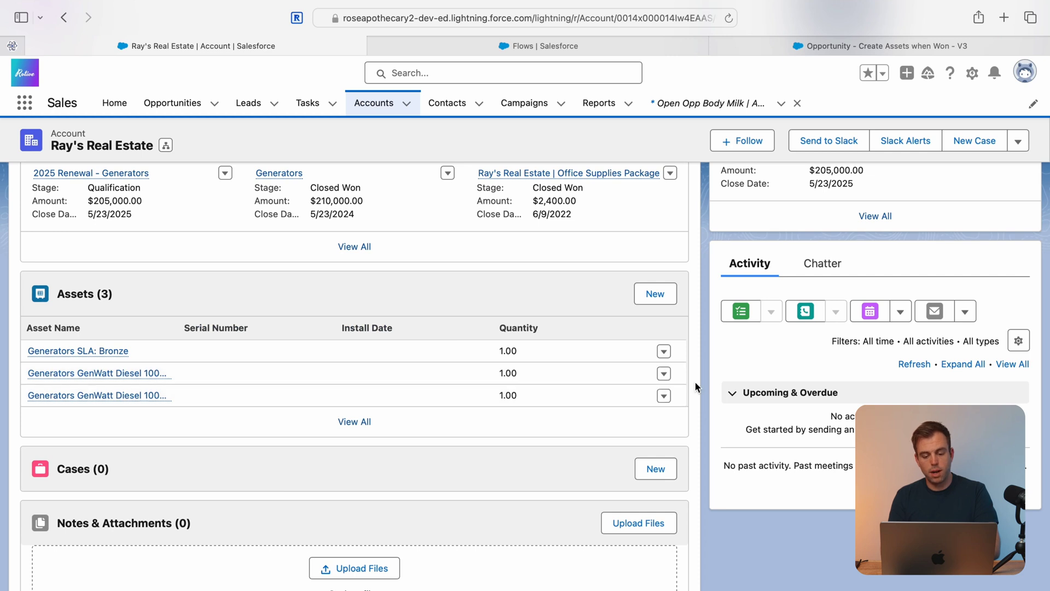
pyautogui.click(664, 373)
pyautogui.click(630, 362)
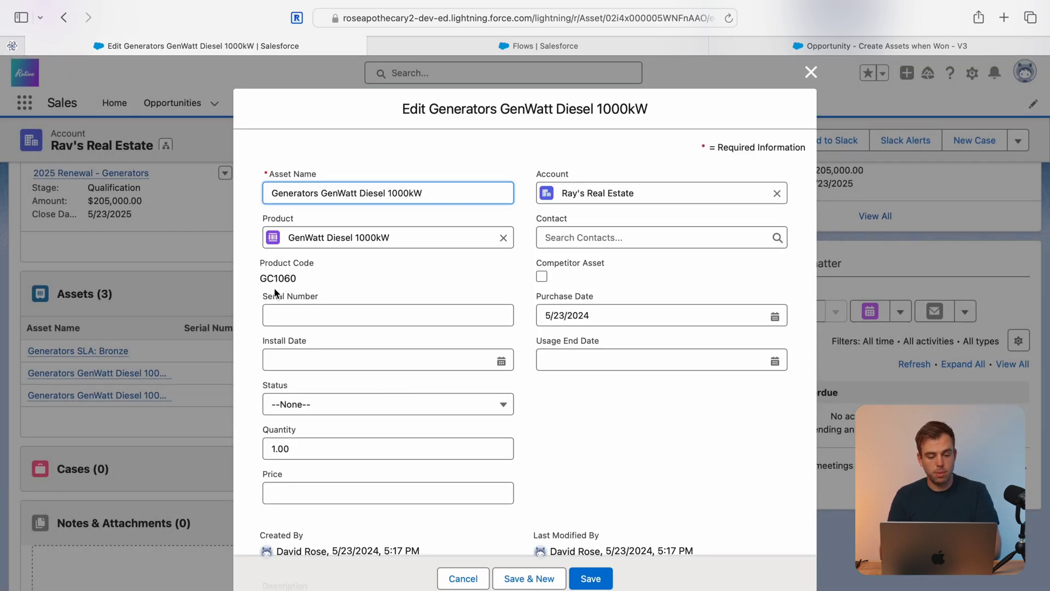
# Place the cursor in the Serial Number field of the GenWatt Diesel 1000kW asset edit form.
pyautogui.moveTo(264, 296); pyautogui.dragTo(298, 297)
pyautogui.click(296, 311)
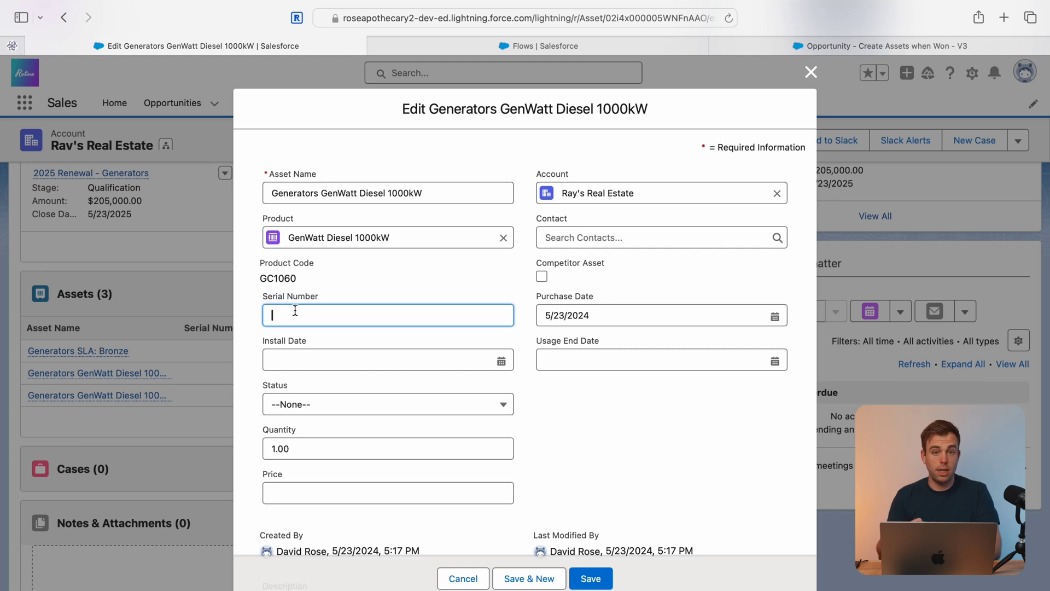